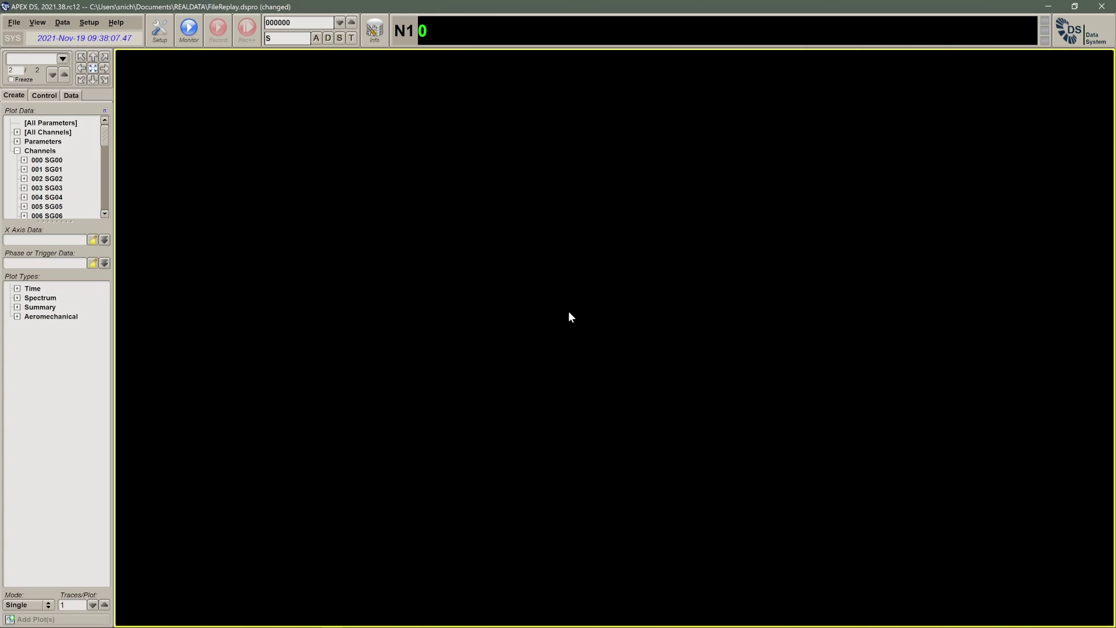
- Enable Computed Channels from the View menu of the acquisition setup dialog
{"action": "left_click", "coordinate": [159, 34]}
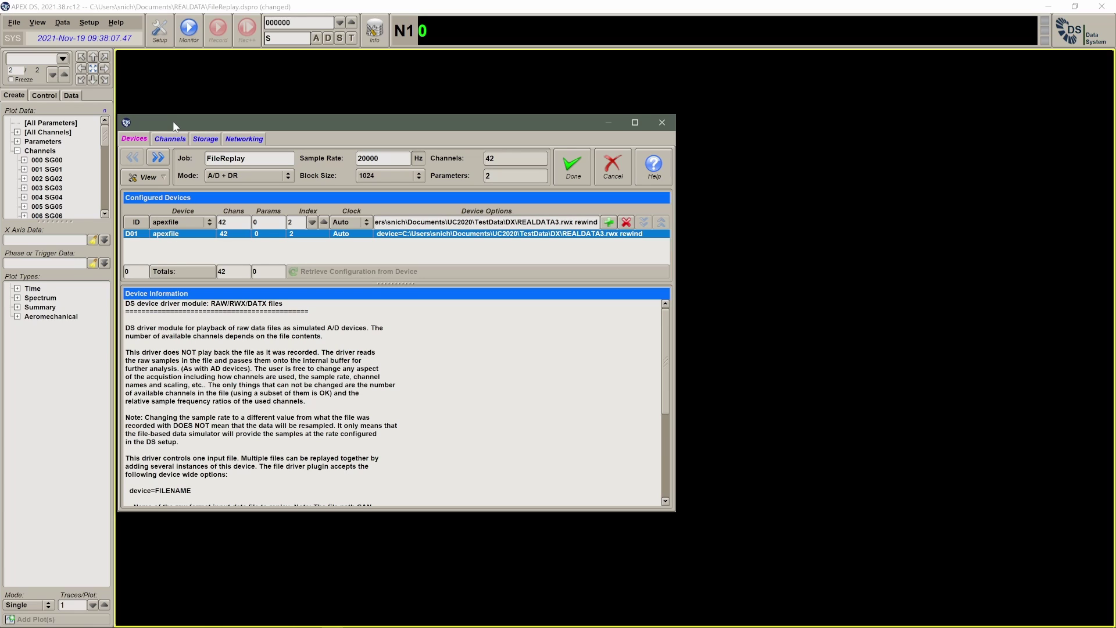
{"action": "left_click", "coordinate": [240, 237]}
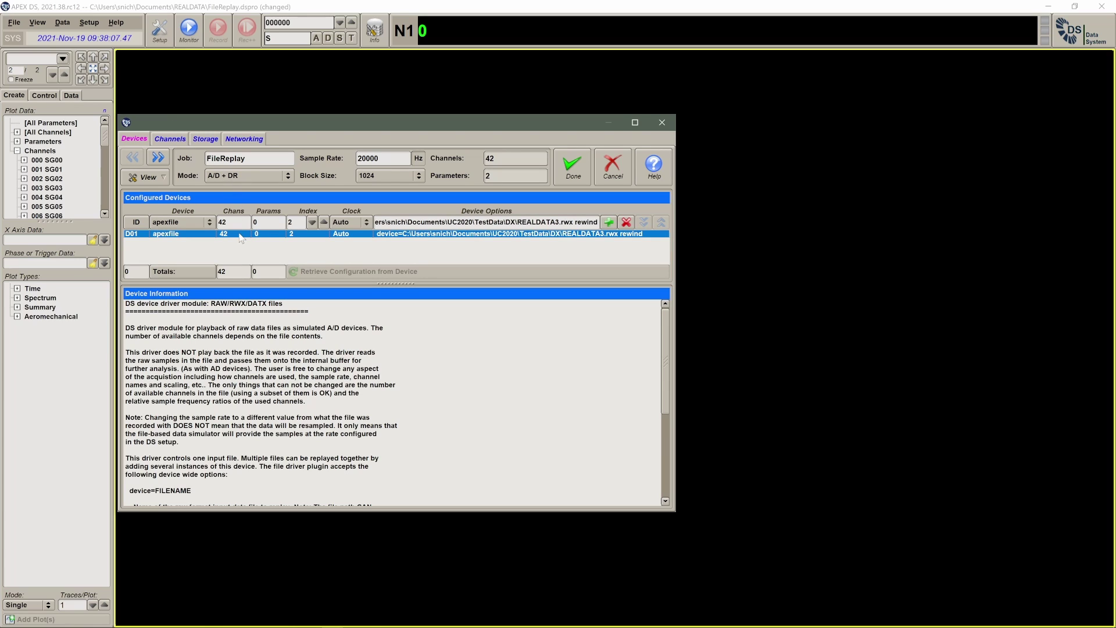
{"action": "left_click", "coordinate": [156, 183]}
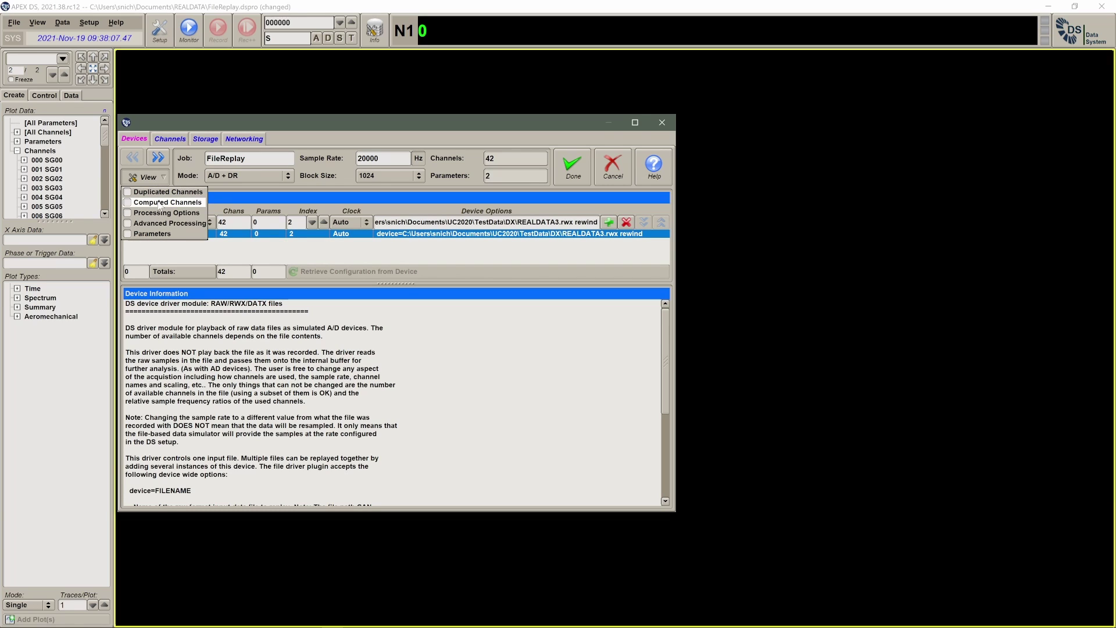
{"action": "left_click", "coordinate": [159, 203]}
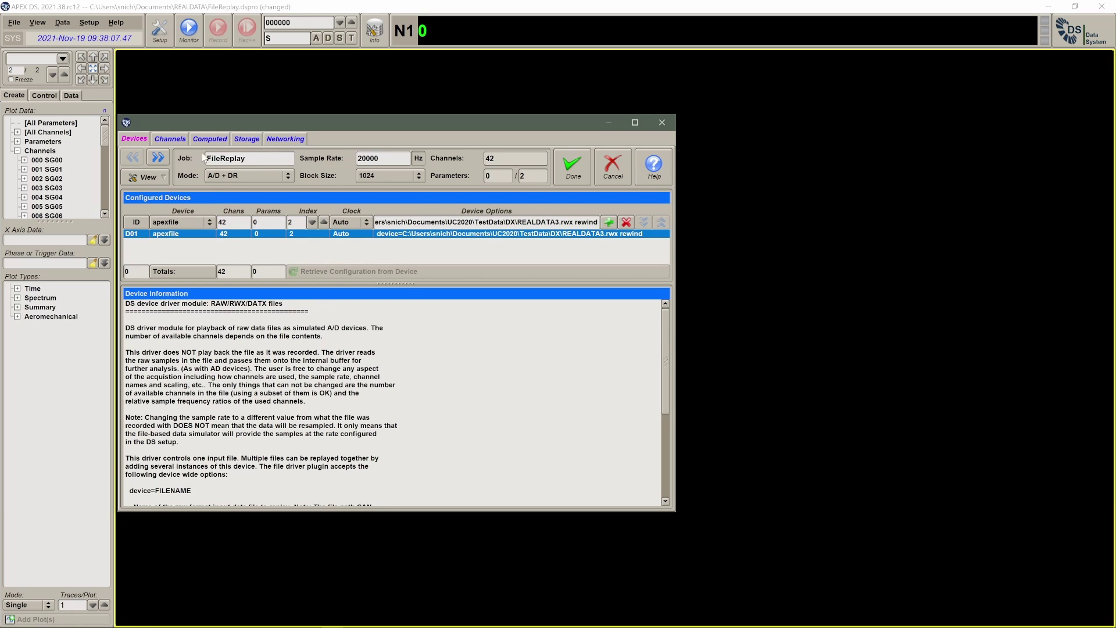
- Set the number of computed channels to 3
{"action": "left_click", "coordinate": [215, 140]}
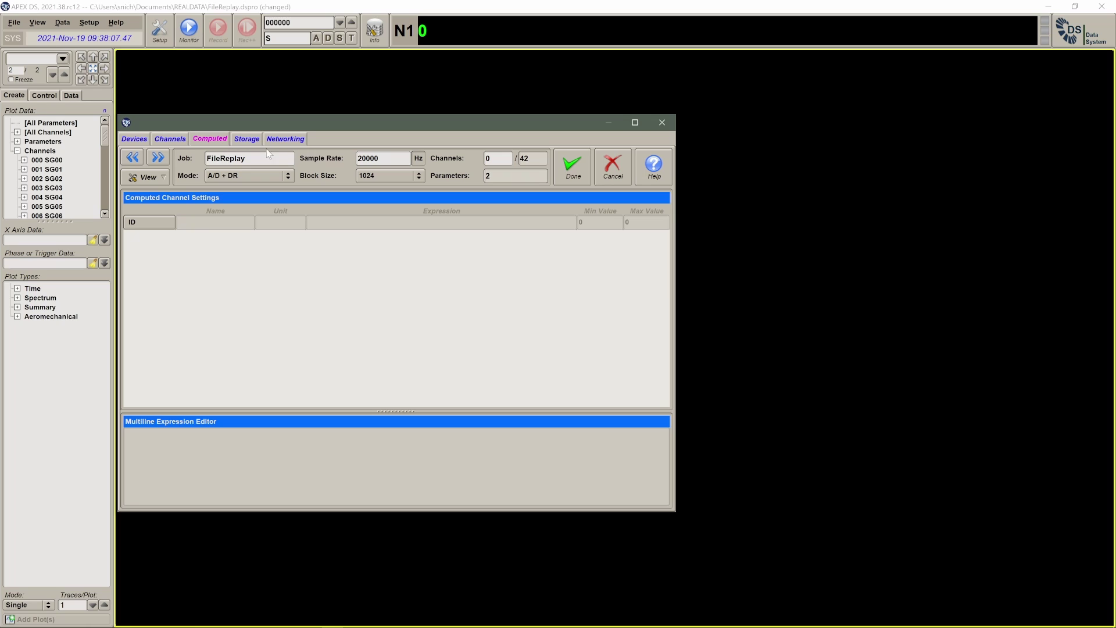
{"action": "left_click", "coordinate": [491, 158]}
{"action": "type", "text": "3"}
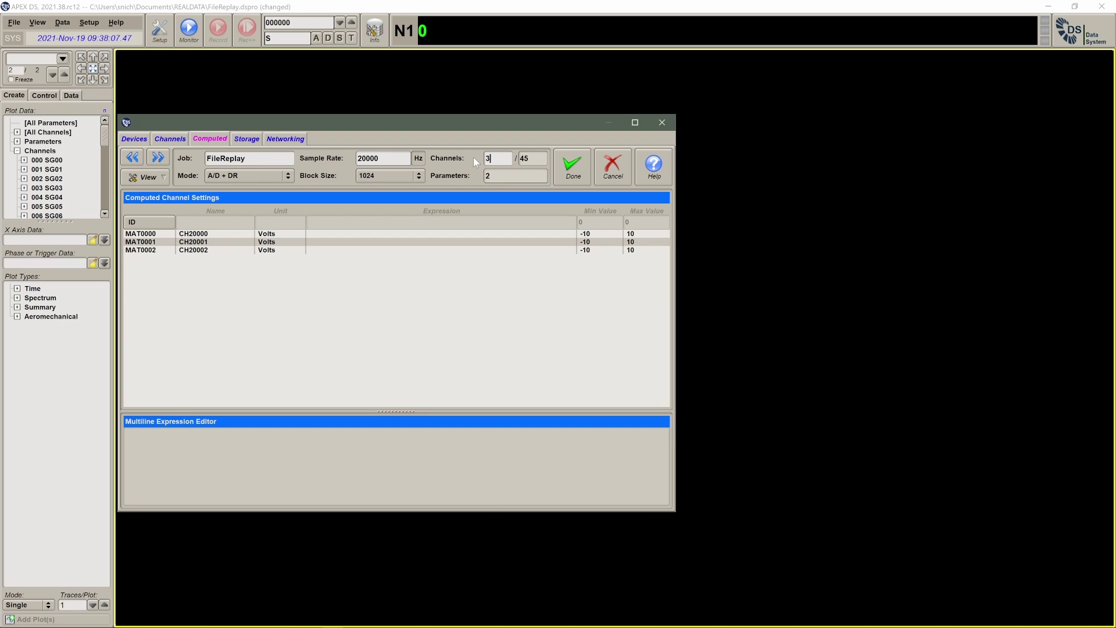
- Rename the first computed channel SUM and give it expression SG01+SG02
{"action": "left_click", "coordinate": [201, 236]}
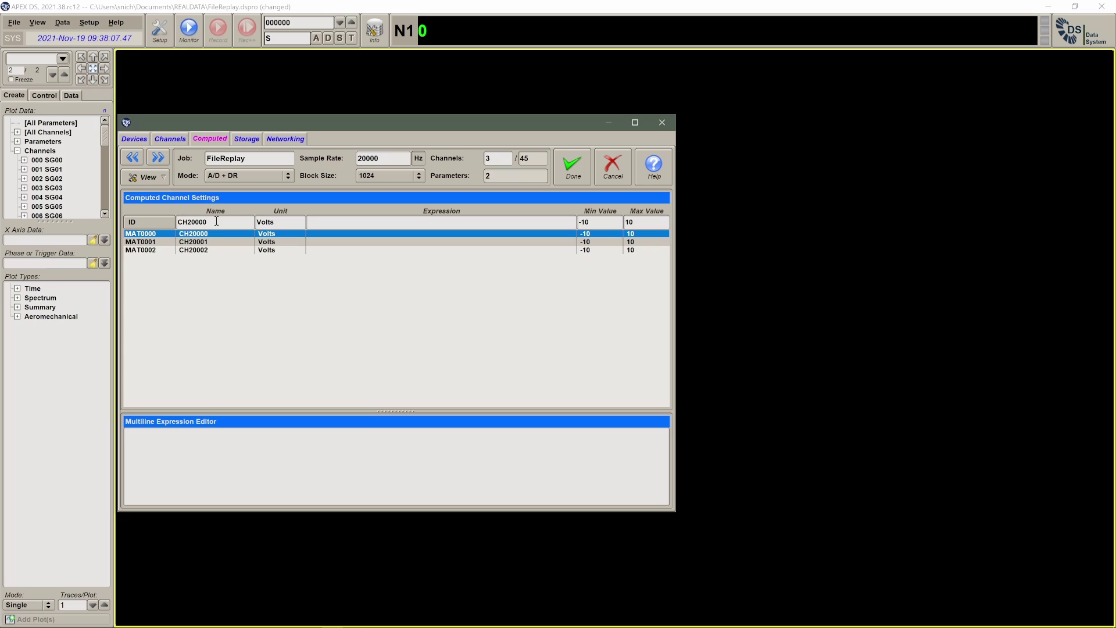
{"action": "left_click_drag", "start_coordinate": [208, 221], "coordinate": [174, 222]}
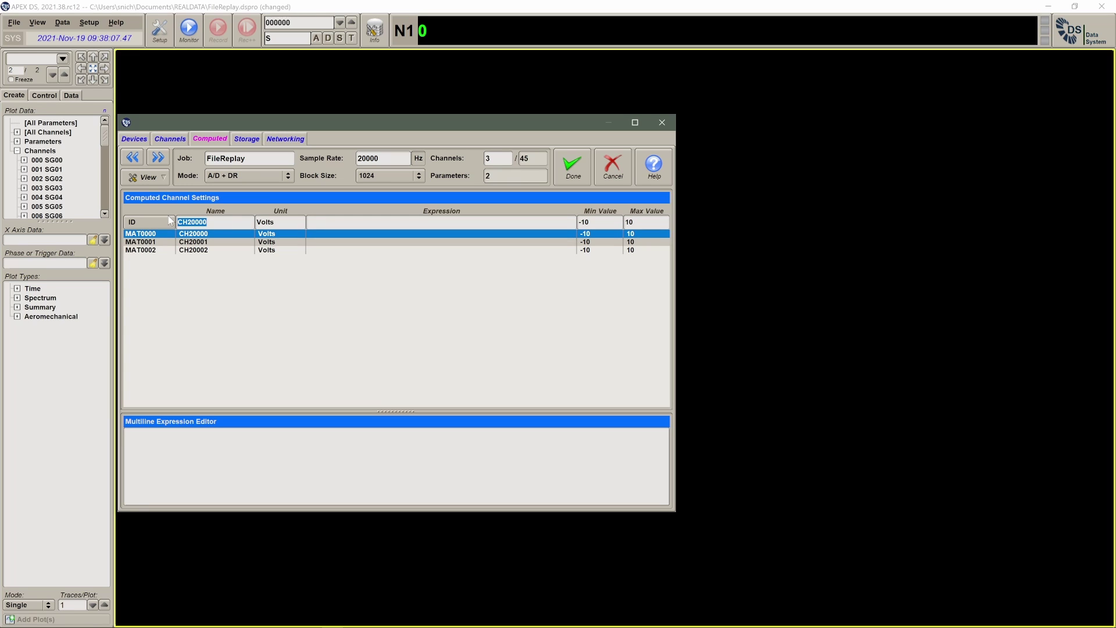
{"action": "type", "text": "SUM"}
{"action": "key", "text": "Tab"}
{"action": "left_click", "coordinate": [365, 226]}
{"action": "type", "text": "SG01"}
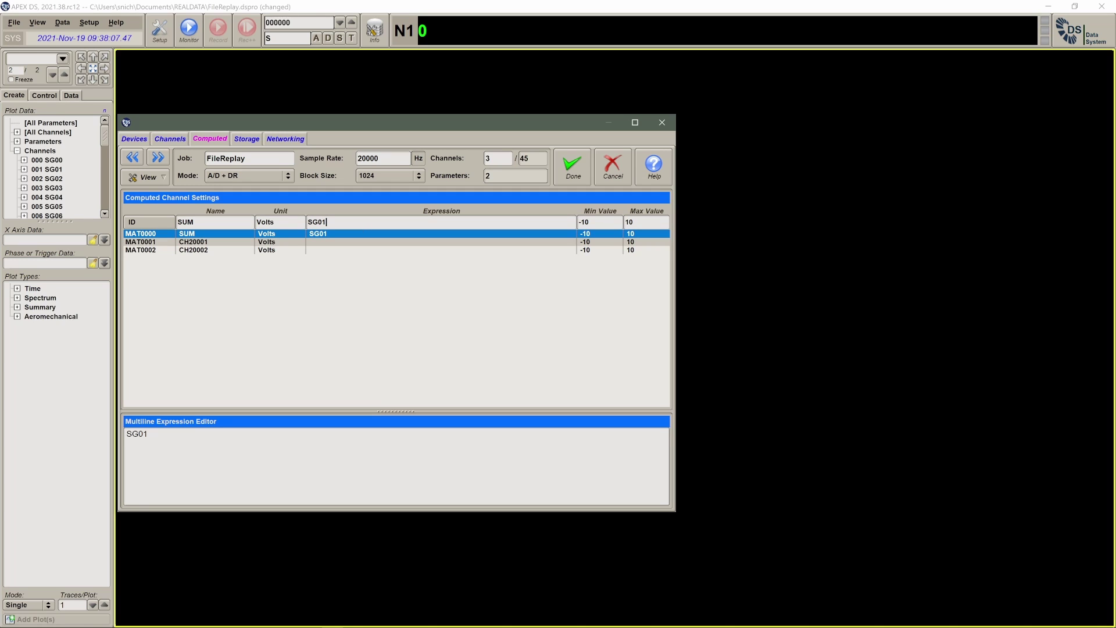
{"action": "type", "text": "+SG02"}
- Rename MAT0001 to sin and enter the expression sin(SG01)
{"action": "left_click", "coordinate": [210, 242]}
{"action": "double_click", "coordinate": [211, 225]}
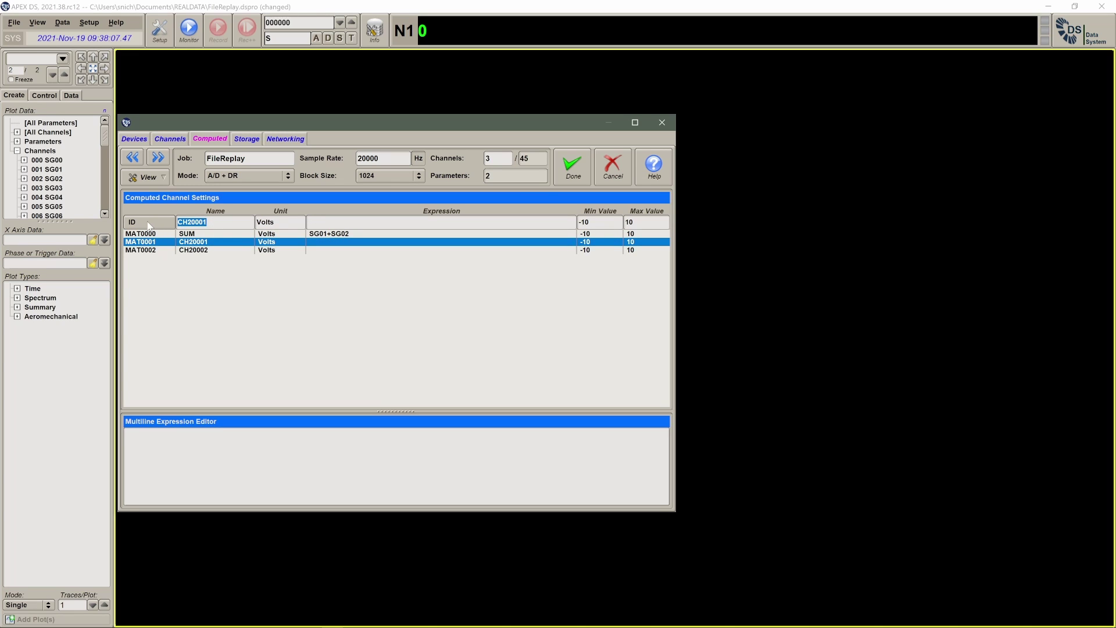
{"action": "type", "text": "sin"}
{"action": "type", "text": "sin("}
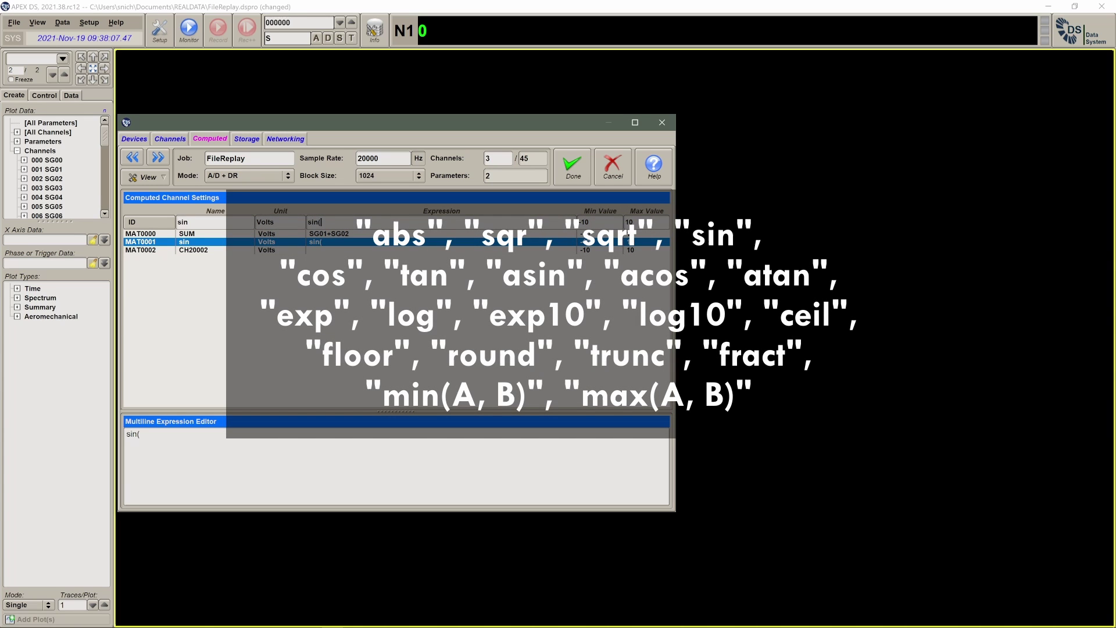
{"action": "type", "text": "SG01"}
{"action": "left_click", "coordinate": [186, 253]}
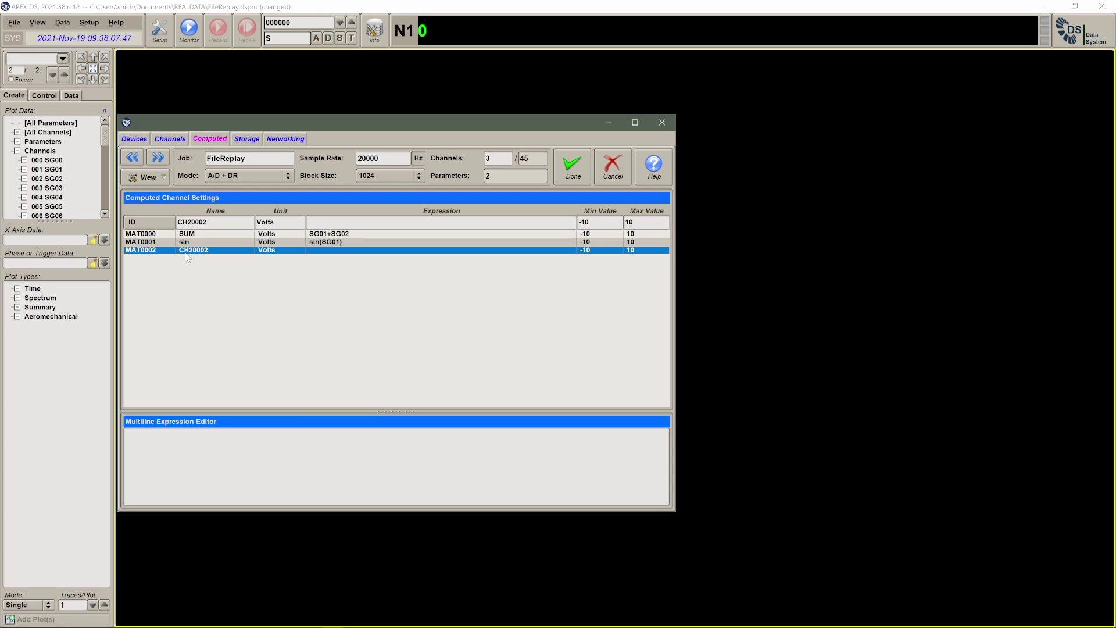
- Rename MAT0002 to sin+1 and enter the expression {sin}+1
{"action": "left_click", "coordinate": [192, 250]}
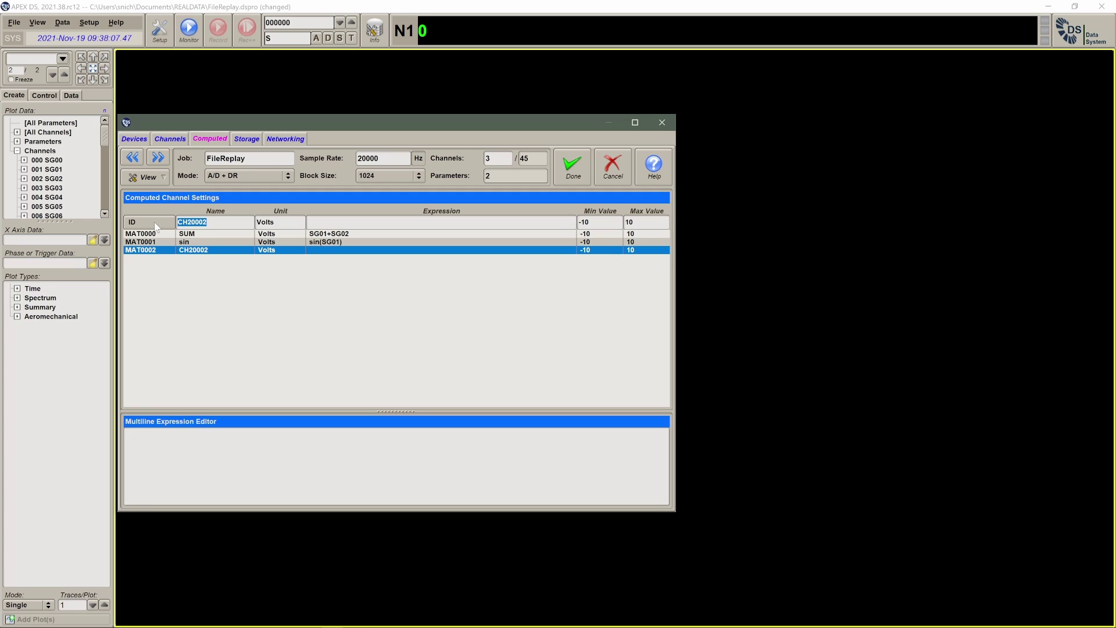
{"action": "type", "text": "sin+1{sin}+1"}
- Apply the computed channels, plot 042 SUM as a Time (Block Based) plot, and start monitoring
{"action": "left_click", "coordinate": [575, 172]}
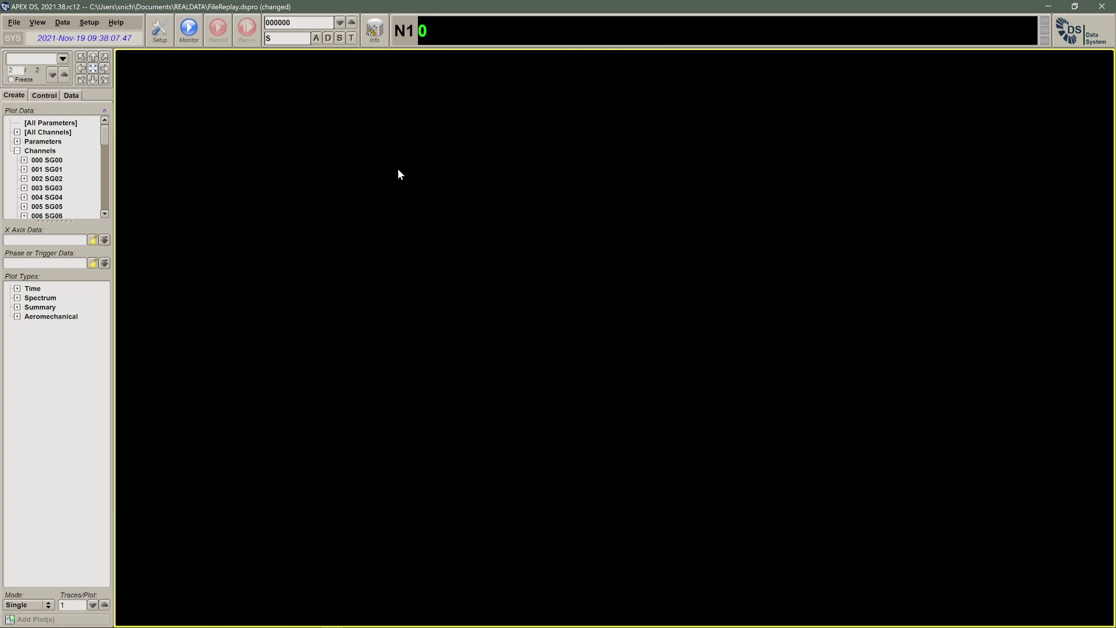
{"action": "left_click_drag", "start_coordinate": [103, 139], "coordinate": [98, 205]}
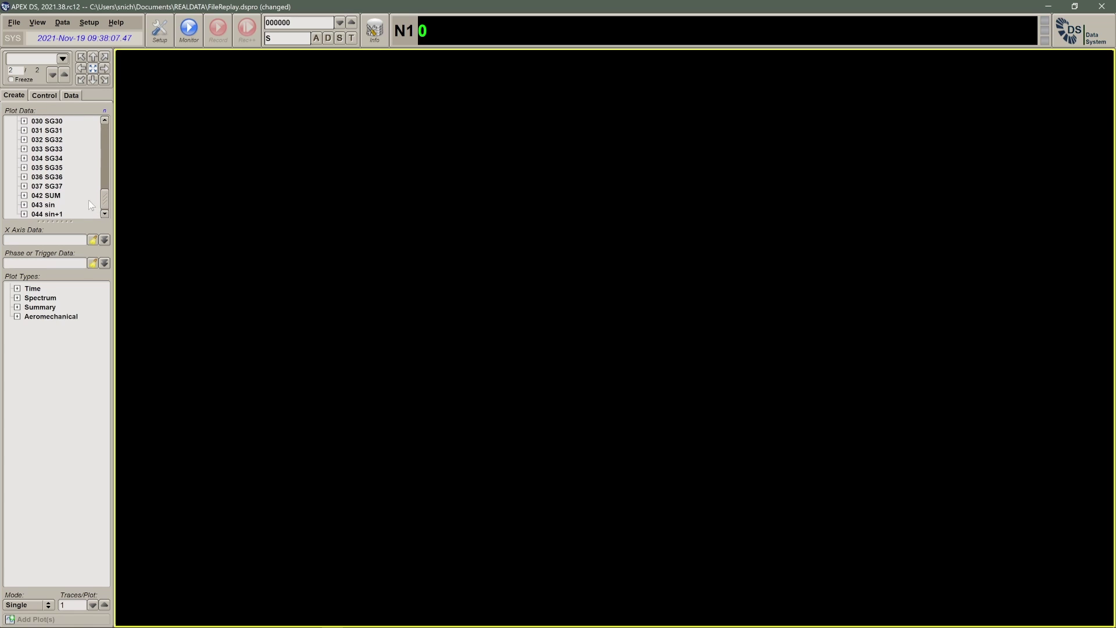
{"action": "left_click", "coordinate": [81, 196]}
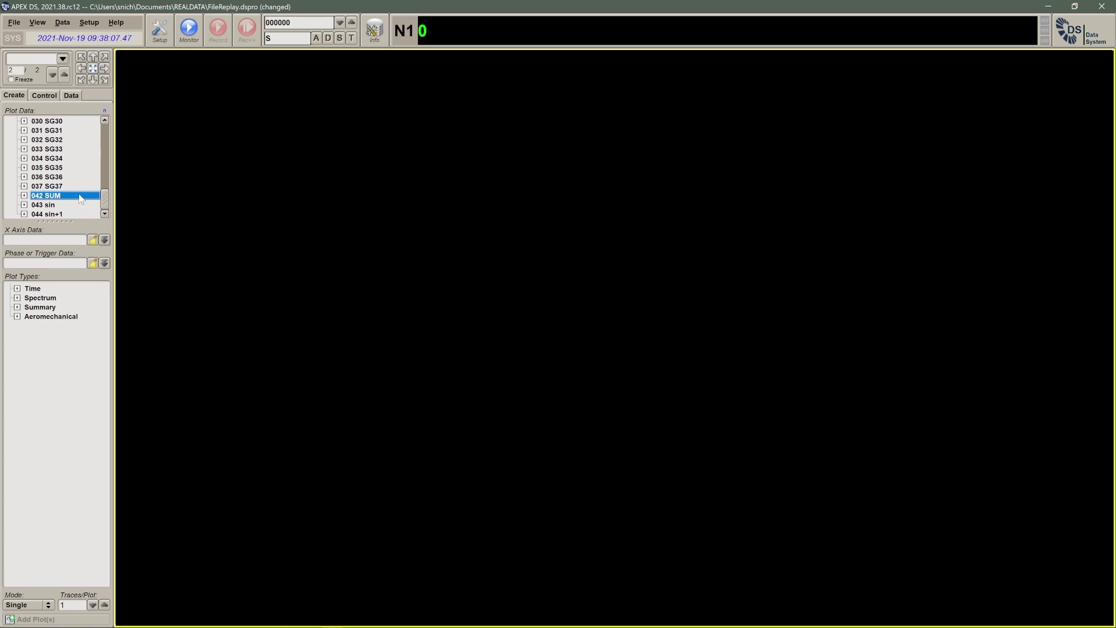
{"action": "left_click", "coordinate": [17, 288]}
{"action": "left_click", "coordinate": [43, 298]}
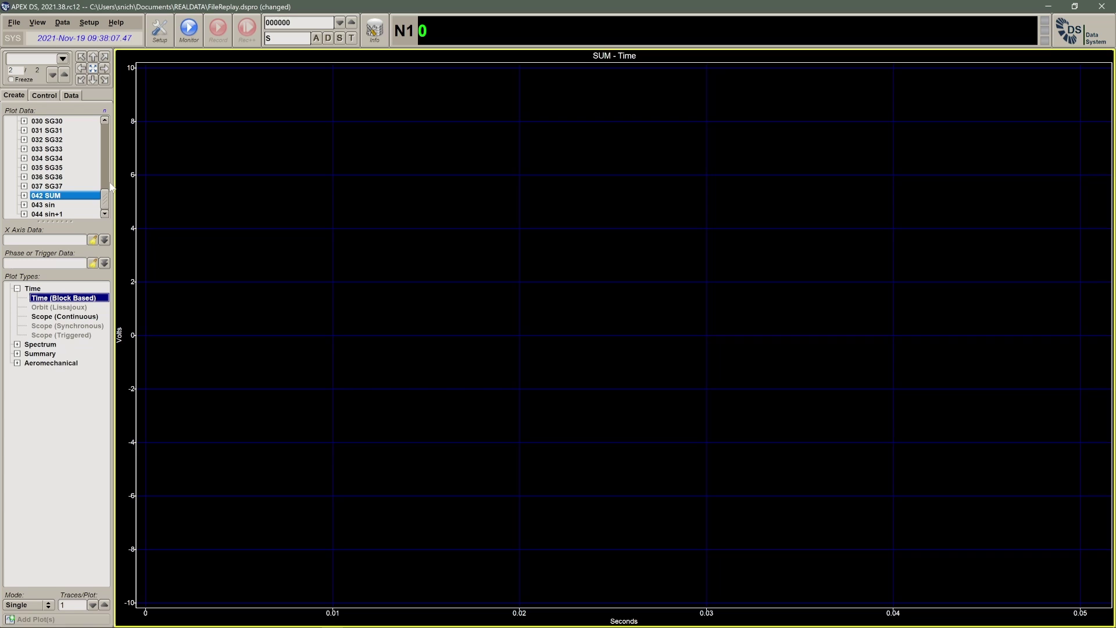
{"action": "left_click", "coordinate": [185, 29]}
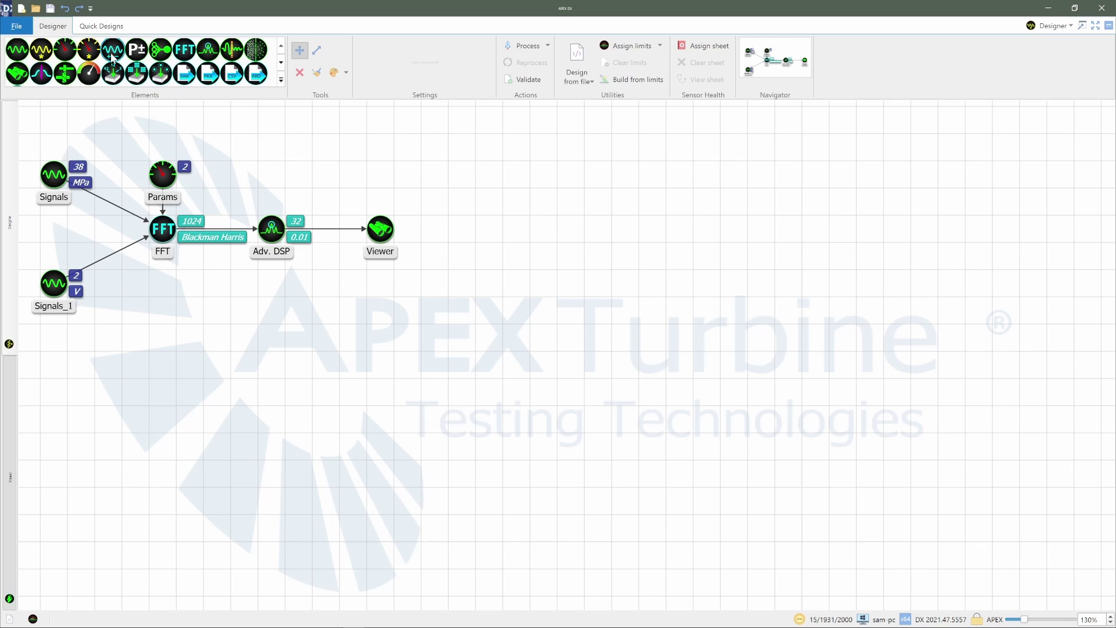
- Add a Signal Math element named SUM with formula SG01+SG02
{"action": "left_click_drag", "start_coordinate": [112, 56], "coordinate": [267, 311]}
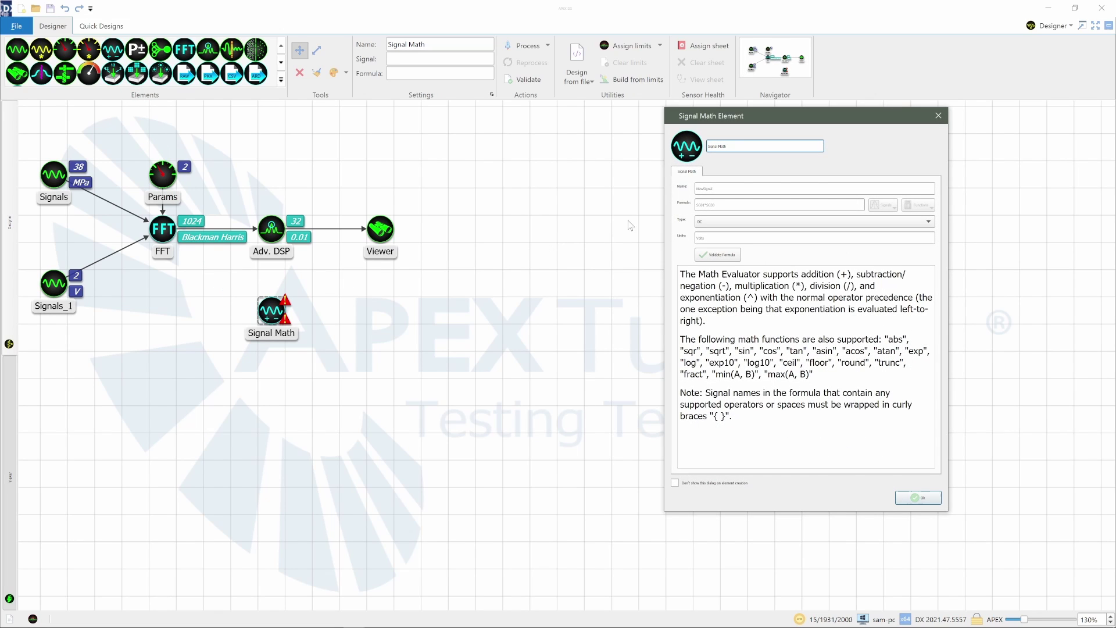
{"action": "left_click", "coordinate": [715, 188]}
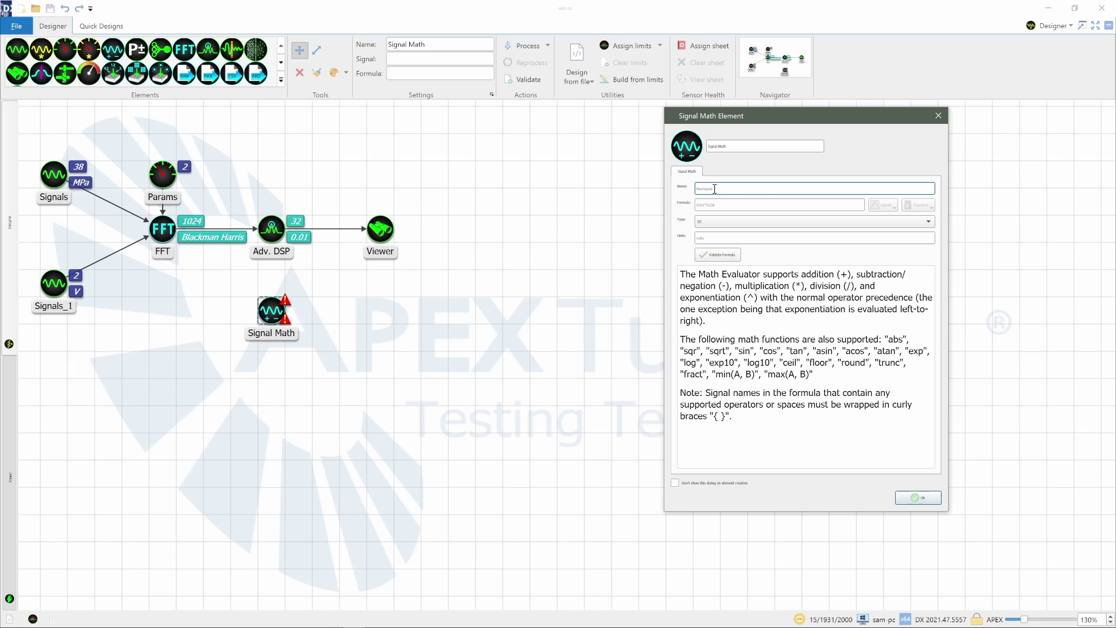
{"action": "type", "text": "Si"}
{"action": "left_click", "coordinate": [718, 205]}
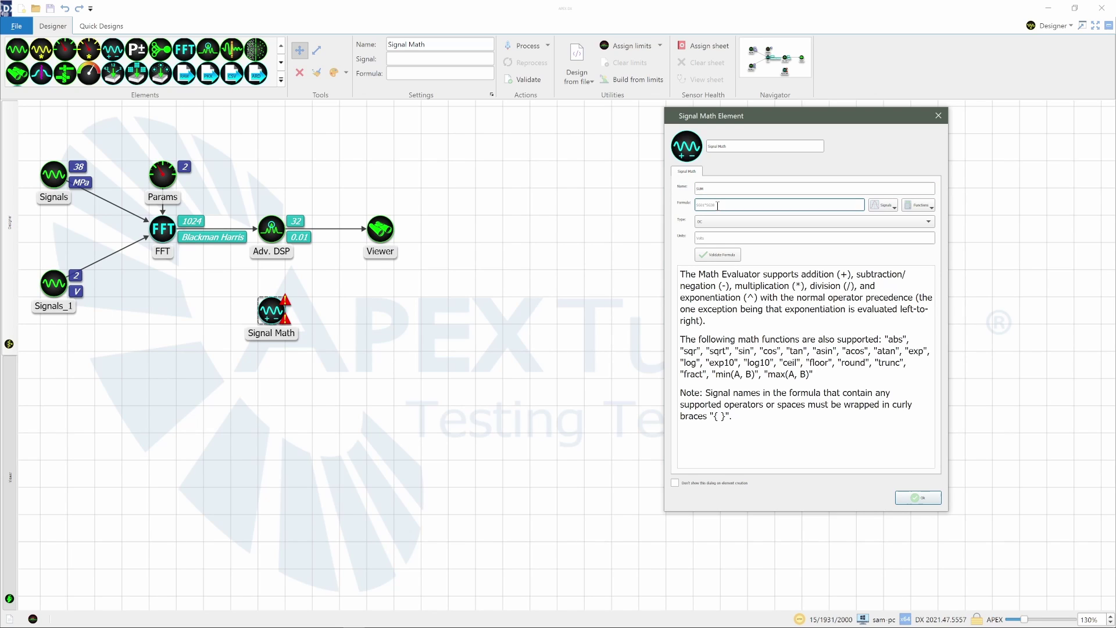
{"action": "type", "text": "SG"}
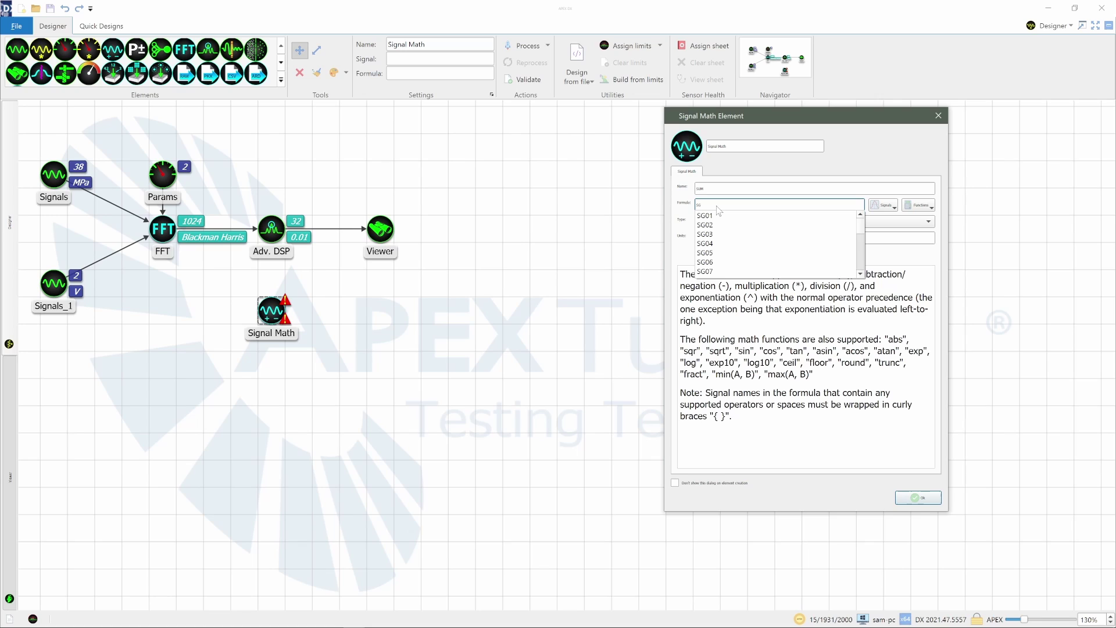
{"action": "type", "text": "01+SG02"}
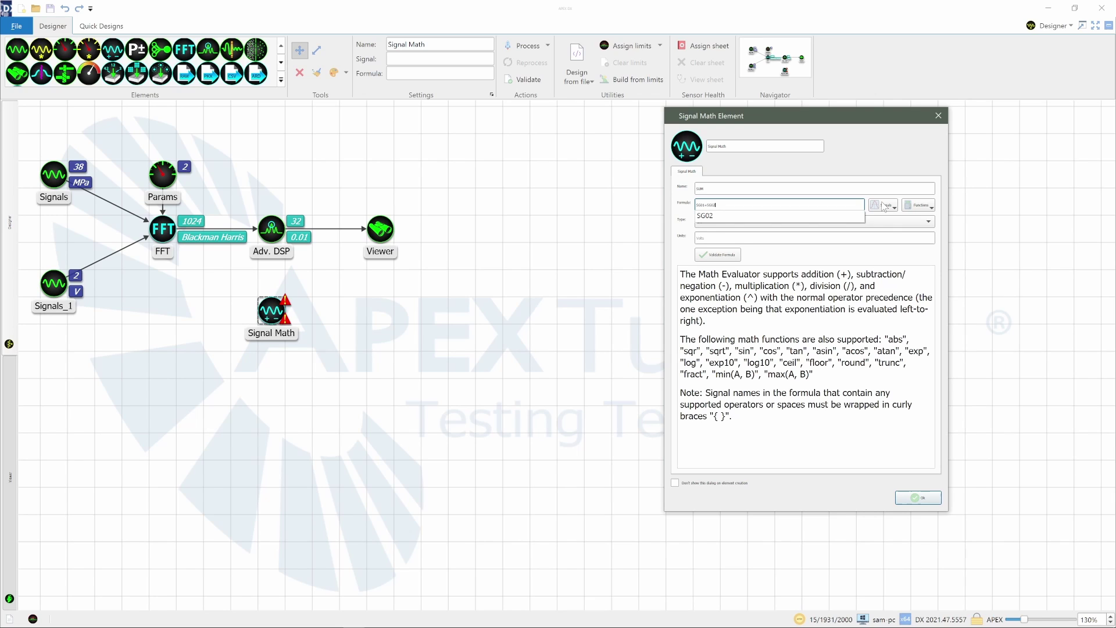
- Keep the Signal Math type as DC, fill in units, and confirm the settings
{"action": "left_click", "coordinate": [883, 207]}
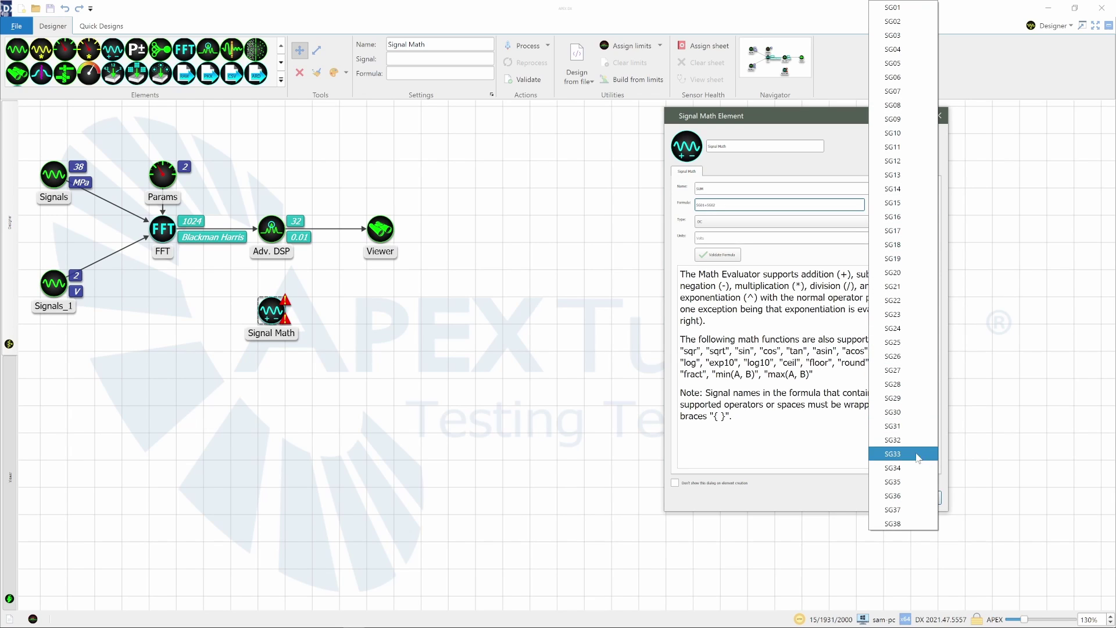
{"action": "left_click", "coordinate": [836, 262]}
{"action": "left_click", "coordinate": [921, 207]}
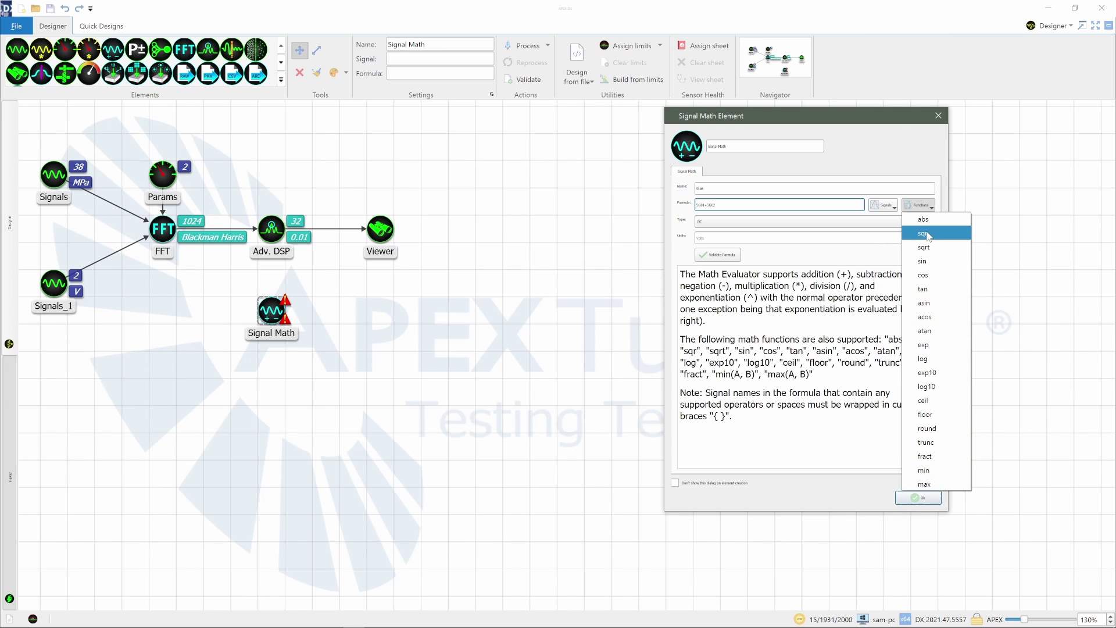
{"action": "left_click", "coordinate": [814, 222]}
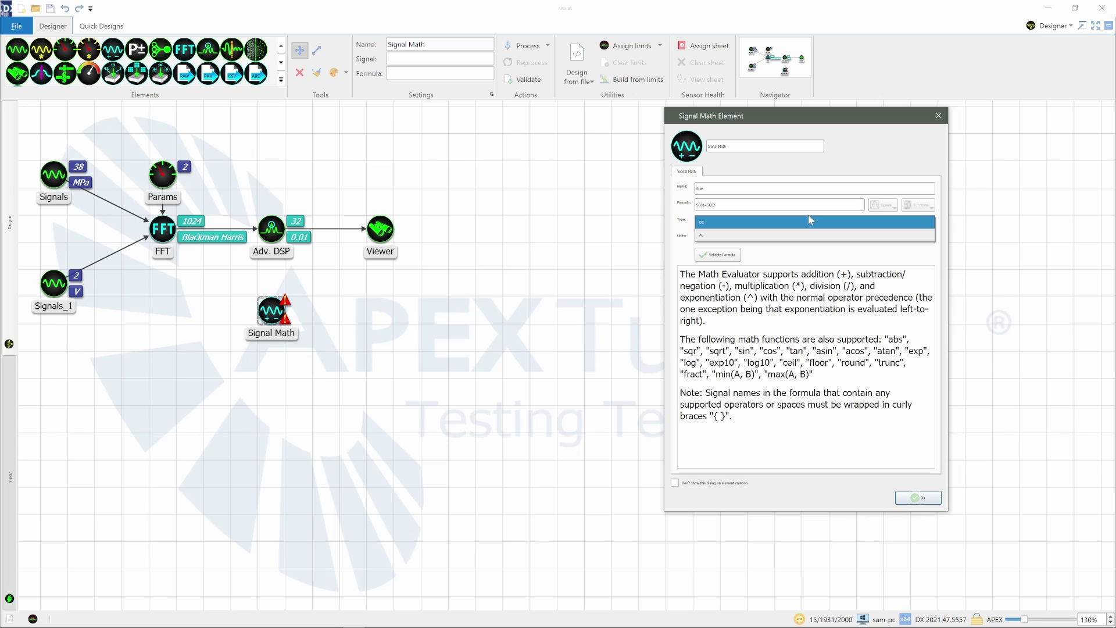
{"action": "left_click", "coordinate": [810, 222]}
{"action": "left_click", "coordinate": [809, 235]}
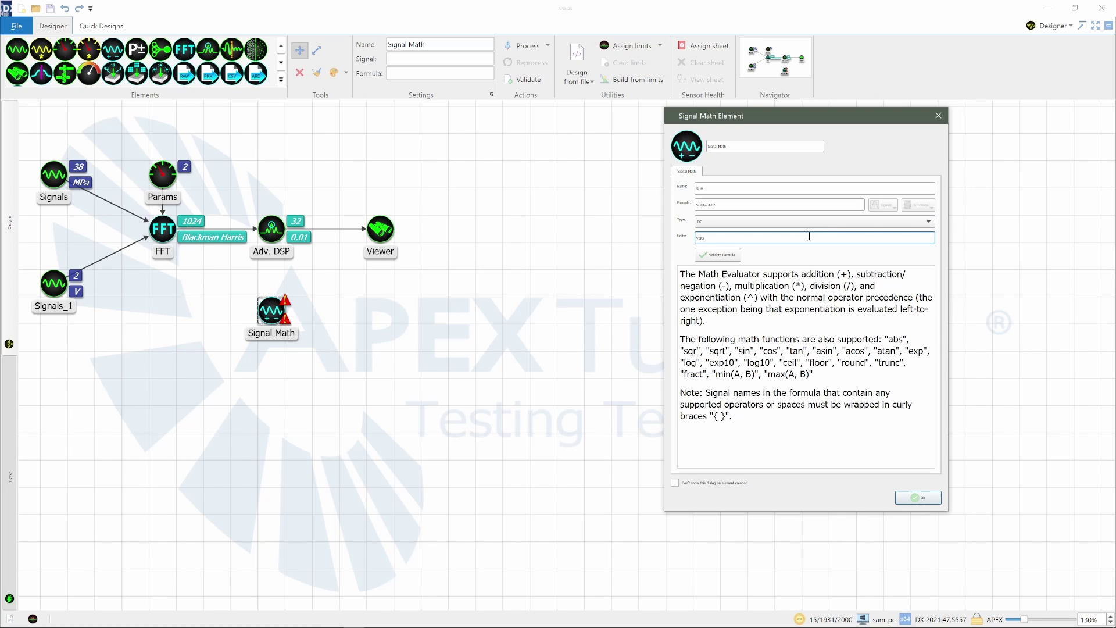
{"action": "left_click", "coordinate": [916, 498]}
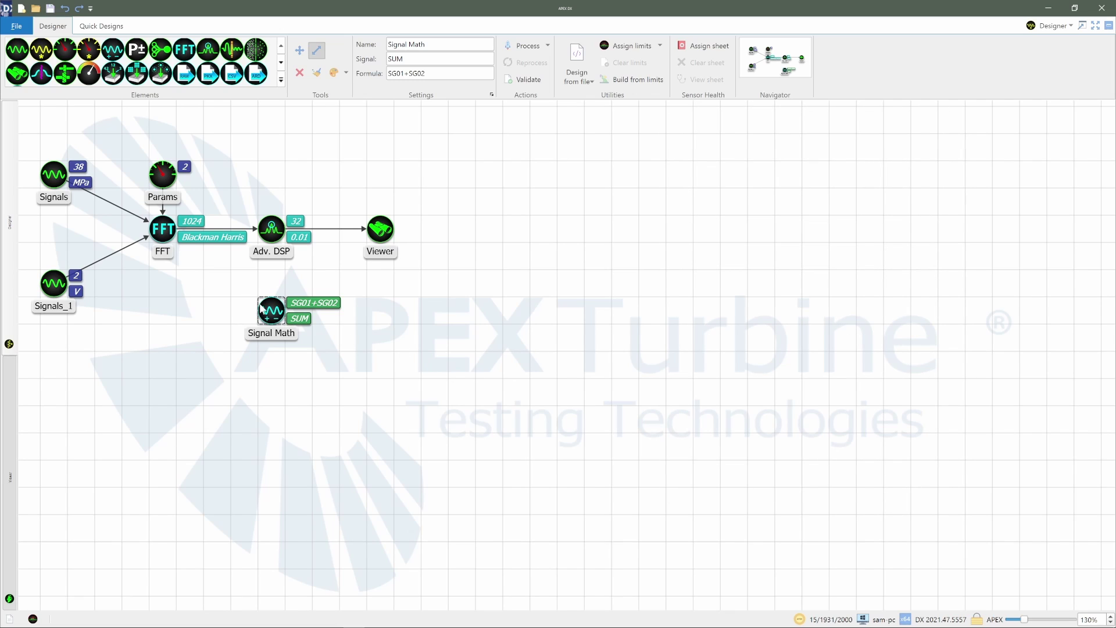
- Connect Signal Math to the FFT, position it under the FFT, and start processing
{"action": "left_click_drag", "start_coordinate": [269, 312], "coordinate": [163, 234]}
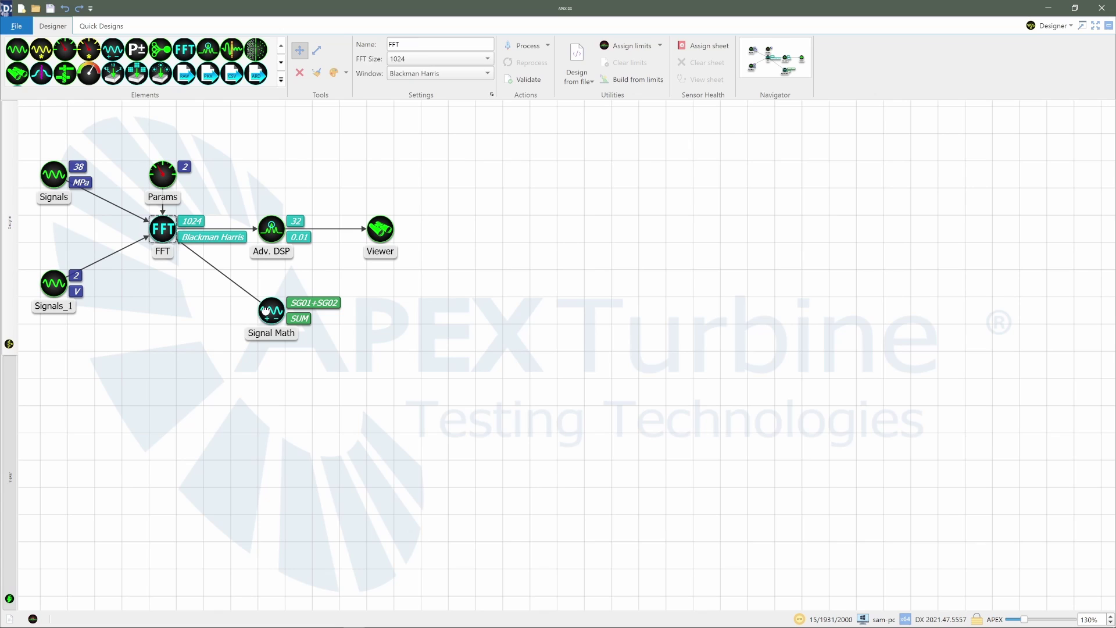
{"action": "left_click_drag", "start_coordinate": [262, 309], "coordinate": [154, 302]}
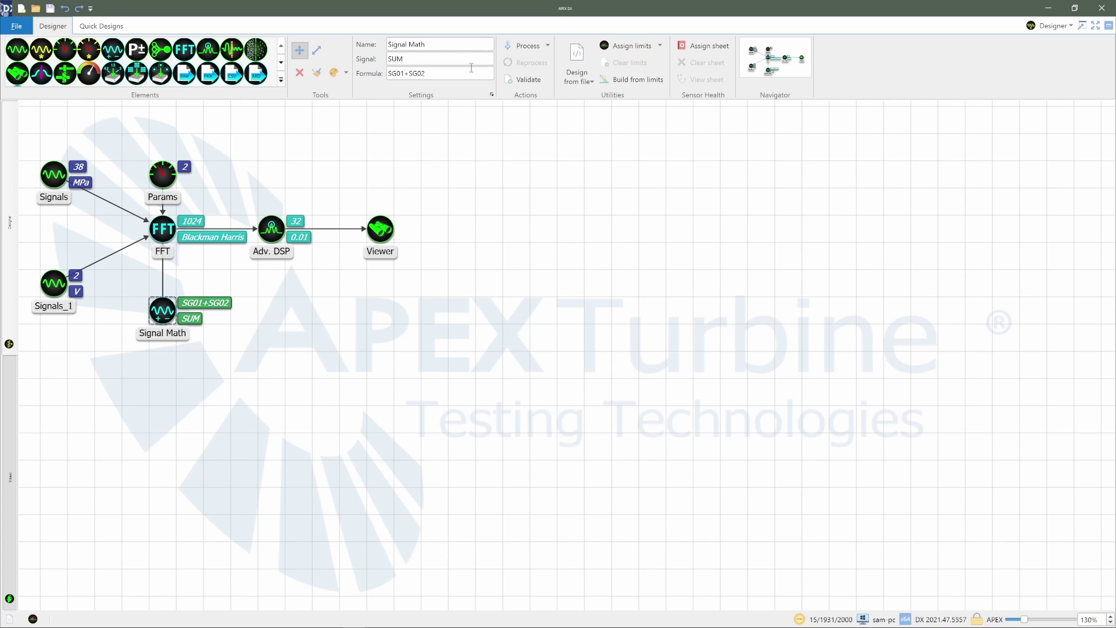
{"action": "left_click", "coordinate": [522, 45]}
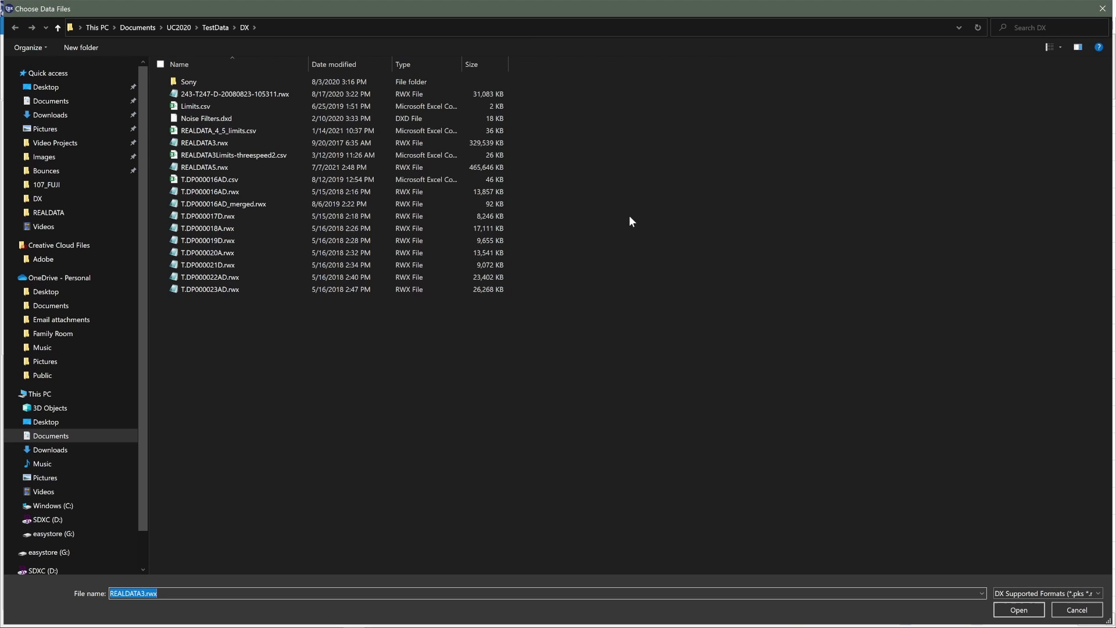
- Process REALDATA3.rwx and place the 42 SUM channel in the left plot pane
{"action": "left_click", "coordinate": [1011, 611]}
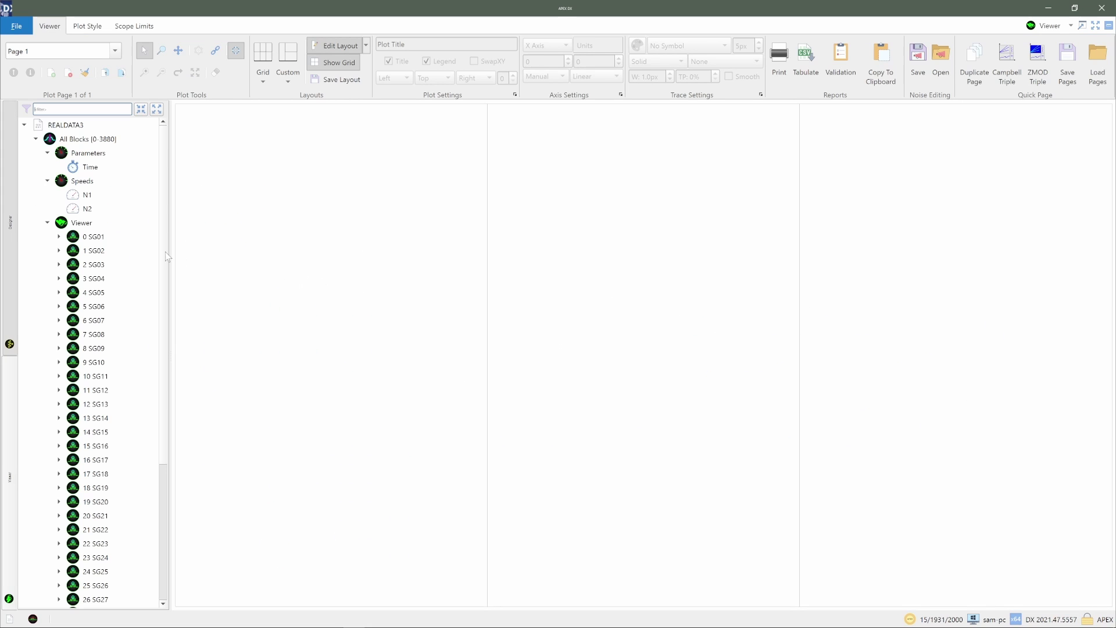
{"action": "left_click", "coordinate": [112, 242]}
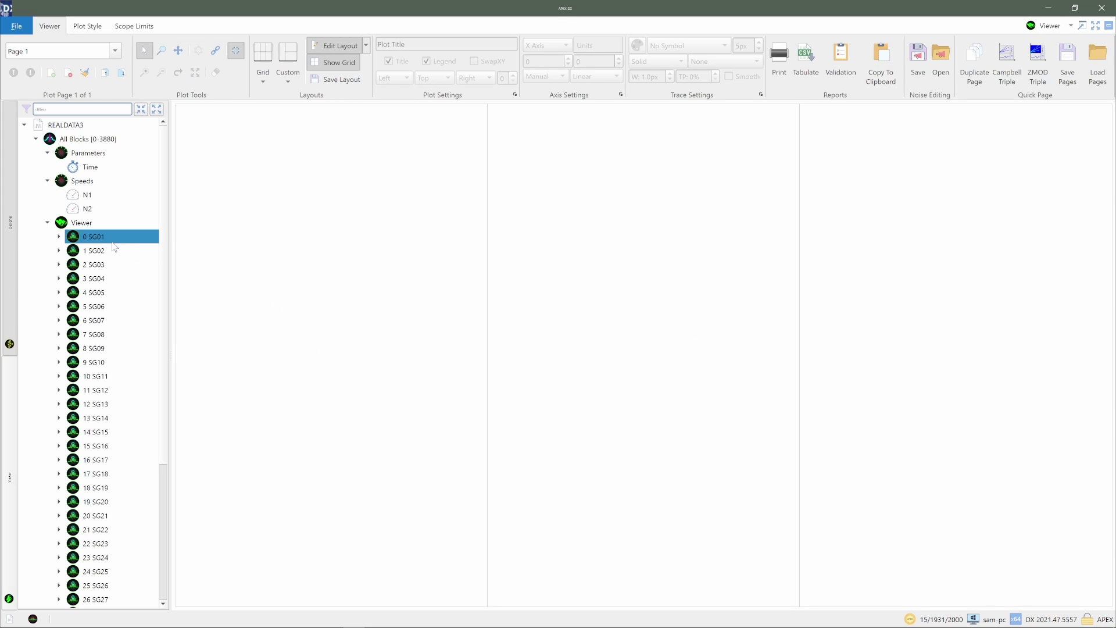
{"action": "scroll", "coordinate": [110, 259], "scroll_direction": "down", "scroll_amount": 5}
{"action": "left_click", "coordinate": [110, 278]}
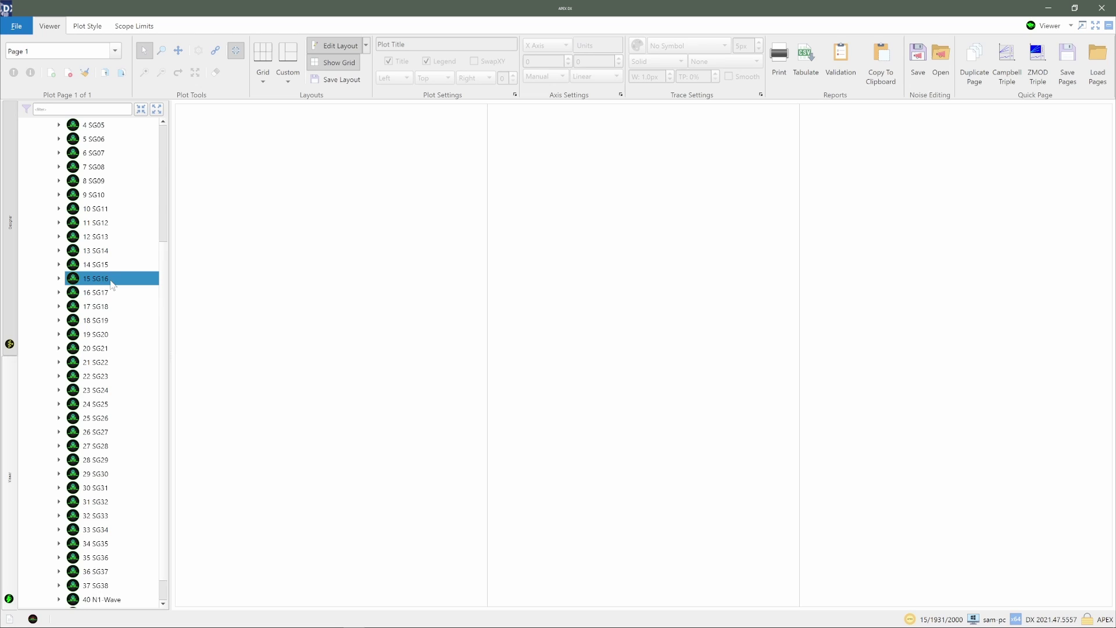
{"action": "left_click", "coordinate": [113, 321]}
{"action": "left_click", "coordinate": [116, 461]}
{"action": "left_click", "coordinate": [113, 544]}
{"action": "left_click", "coordinate": [108, 585]}
{"action": "left_click", "coordinate": [105, 601]}
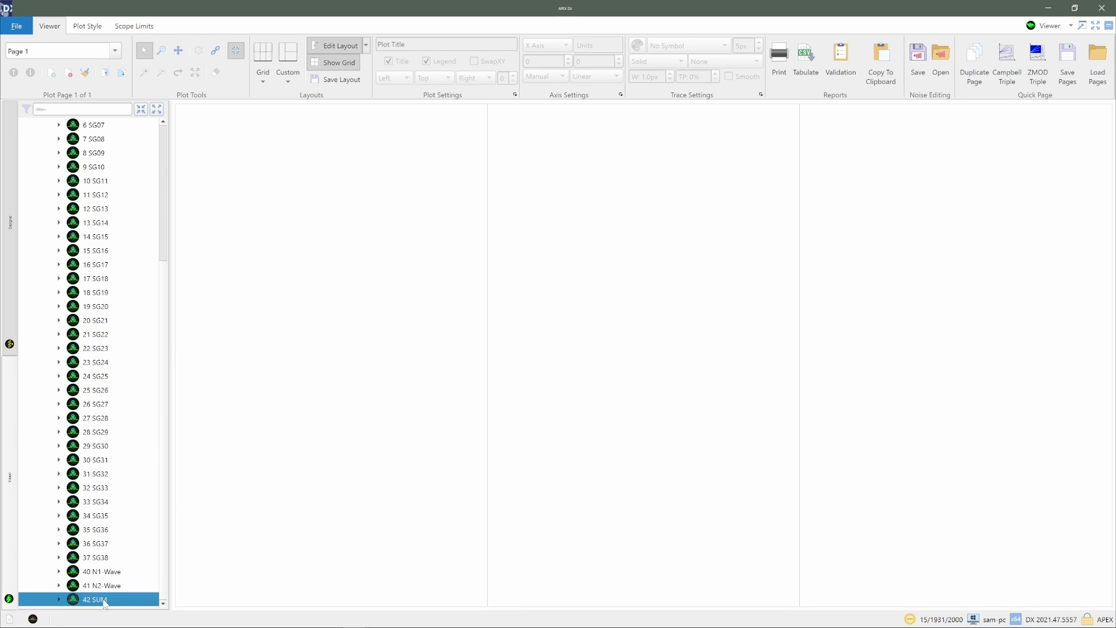
{"action": "left_click_drag", "start_coordinate": [105, 603], "coordinate": [299, 437]}
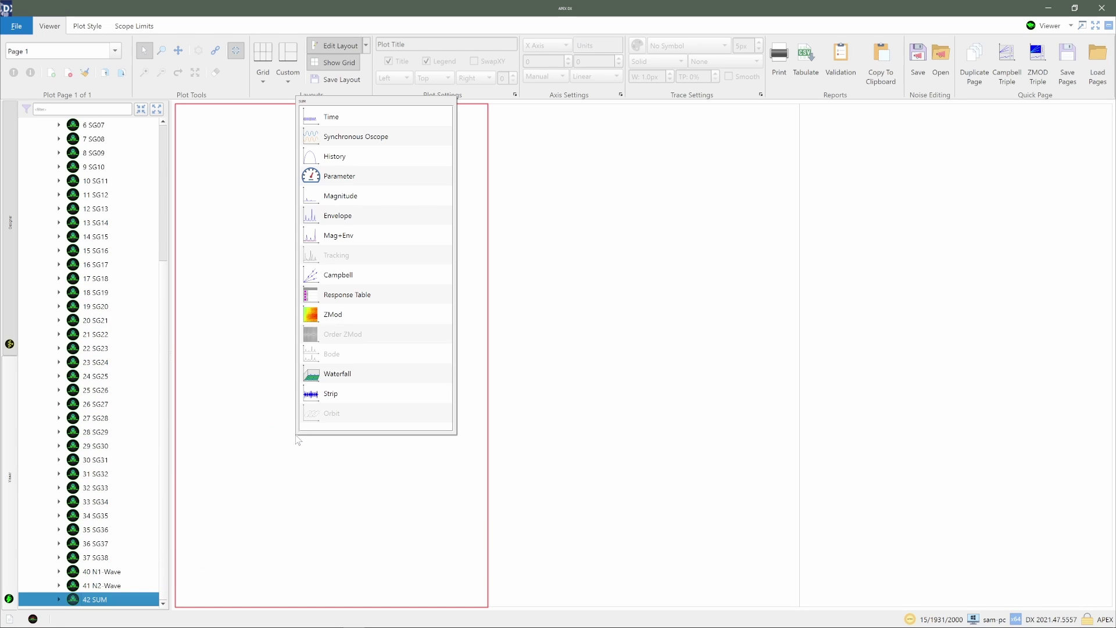
- Show SUM as an Envelope plot filling the page with a 1x1 grid
{"action": "left_click", "coordinate": [345, 217]}
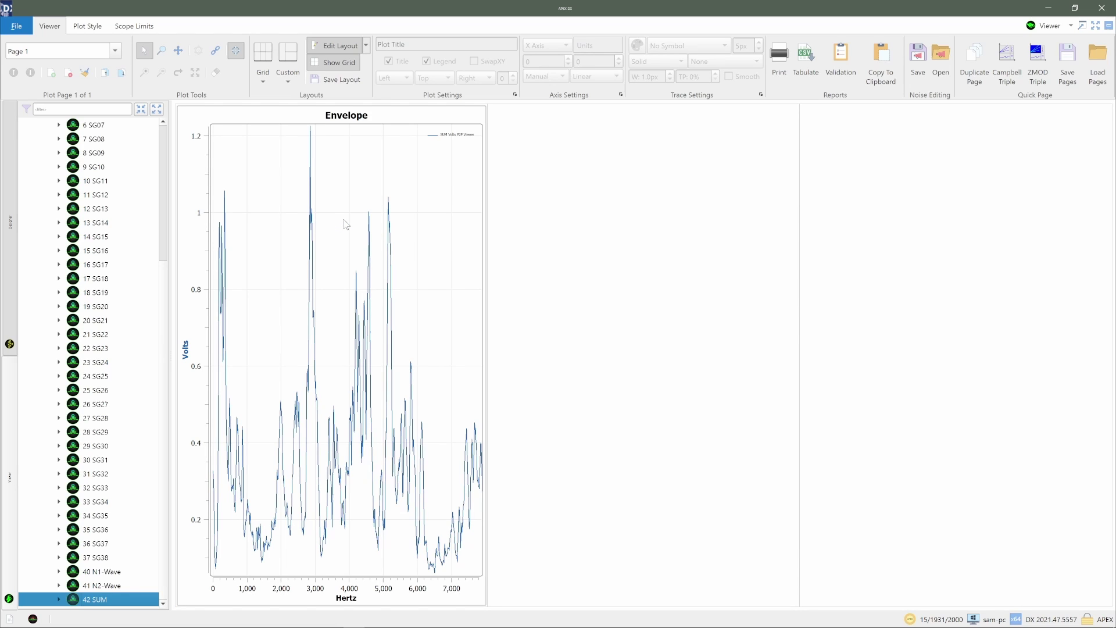
{"action": "left_click", "coordinate": [262, 78]}
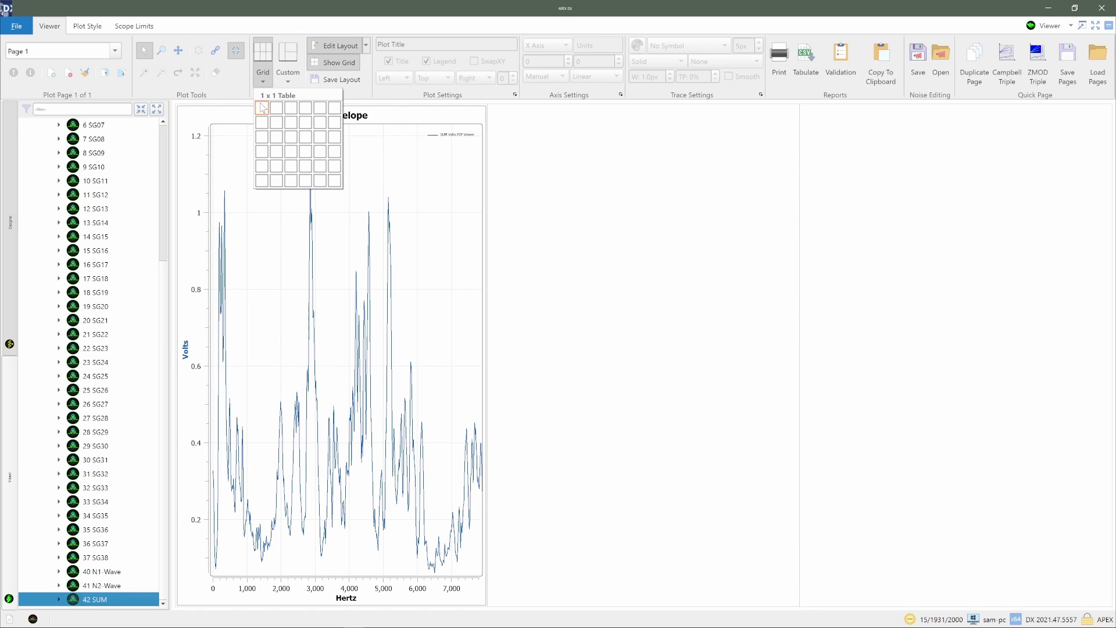
{"action": "left_click", "coordinate": [261, 108]}
- Overlay the SG01 and SG02 channels on the Envelope plot
{"action": "scroll", "coordinate": [96, 326], "scroll_direction": "up", "scroll_amount": 5}
{"action": "left_click", "coordinate": [98, 265]}
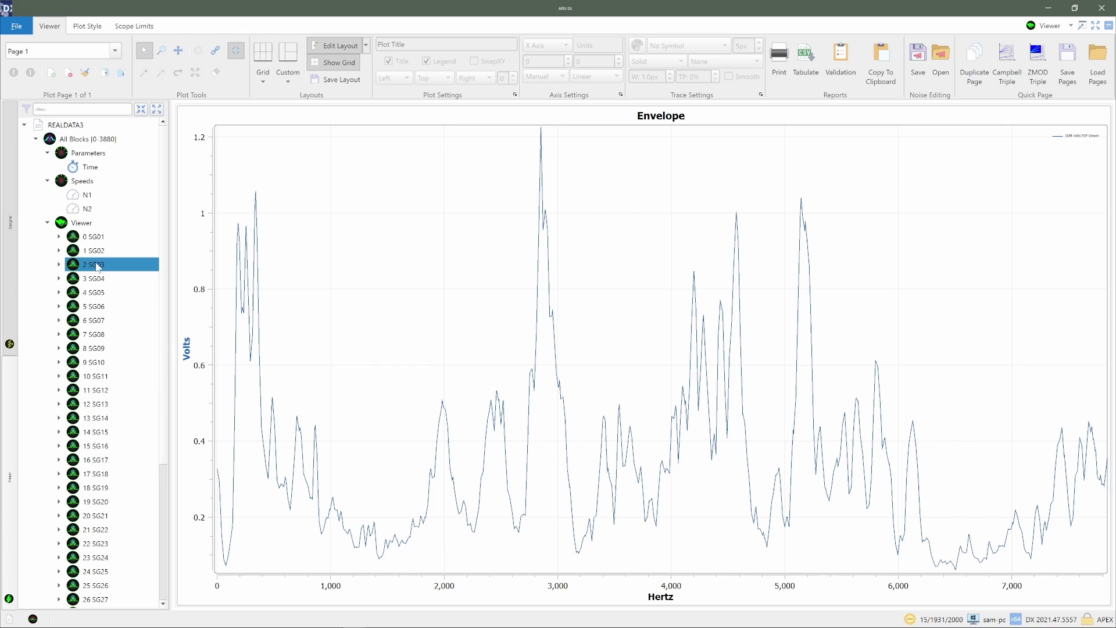
{"action": "left_click", "coordinate": [96, 250]}
{"action": "left_click", "coordinate": [97, 236], "text": "shift"}
{"action": "left_click_drag", "start_coordinate": [96, 236], "coordinate": [235, 233]}
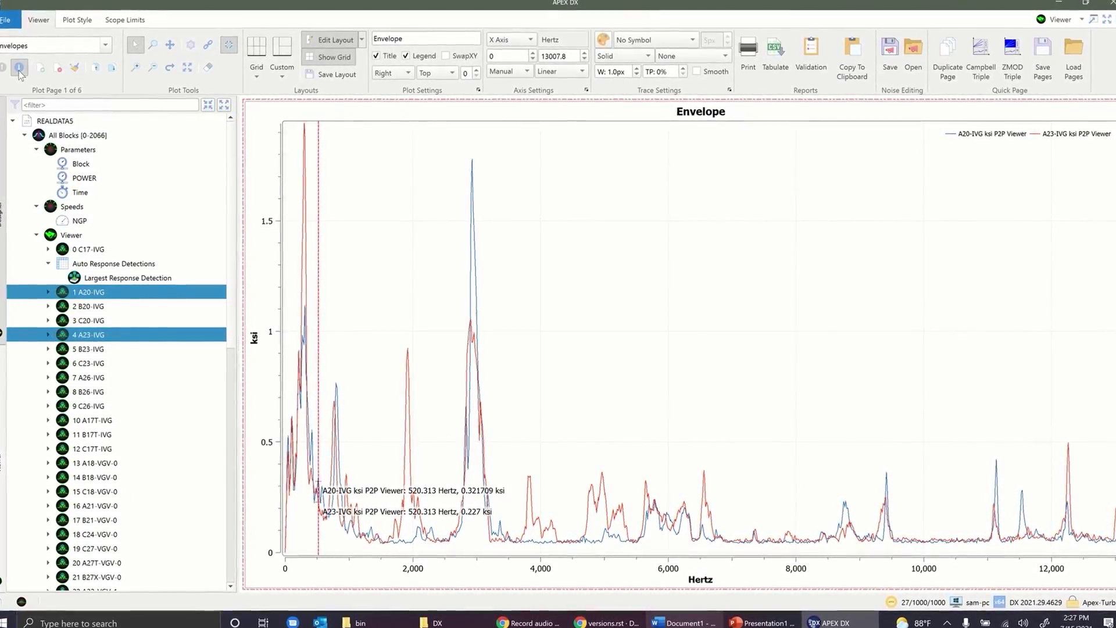
- On plot page 2, read the Envelope peaks at 2926.758 Hz and 9416.134 Hz
{"action": "key", "text": "Page_Down"}
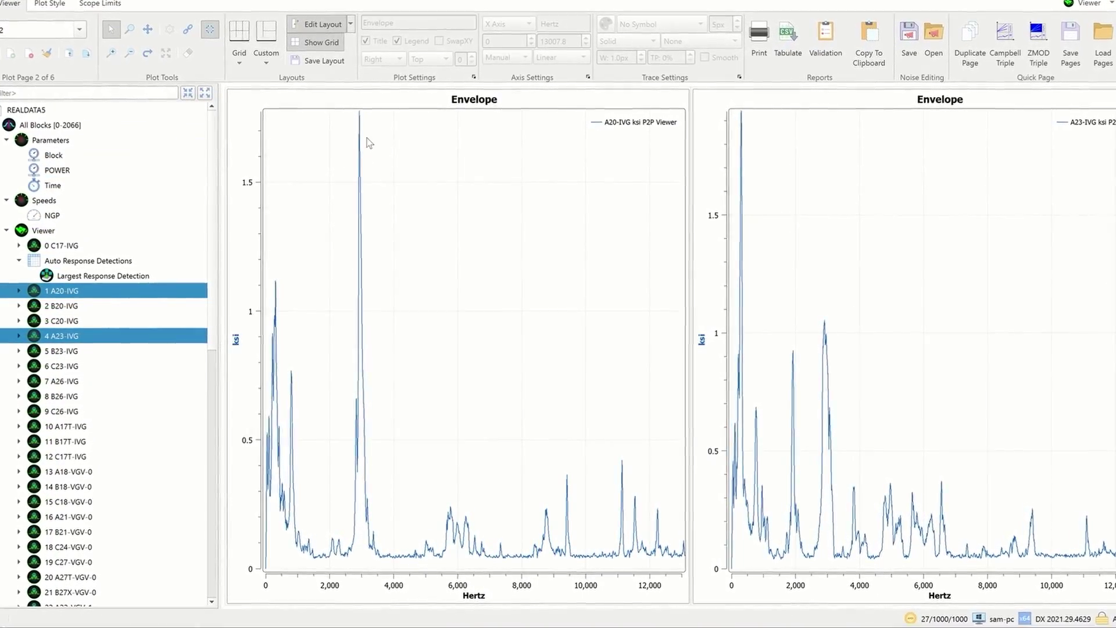
{"action": "left_click", "coordinate": [360, 116]}
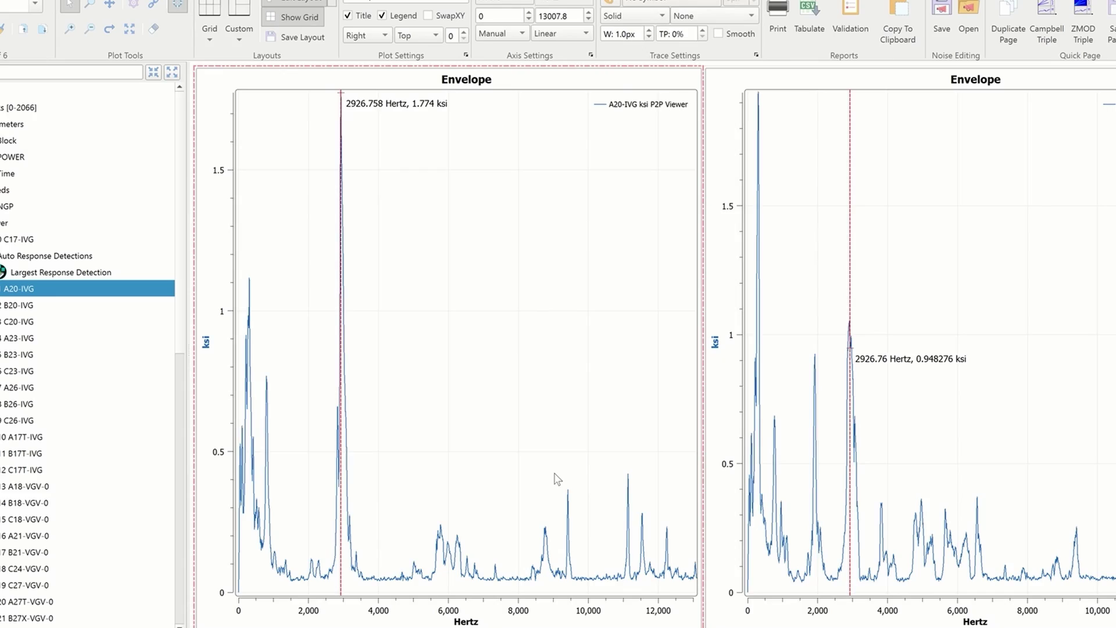
{"action": "left_click", "coordinate": [572, 495]}
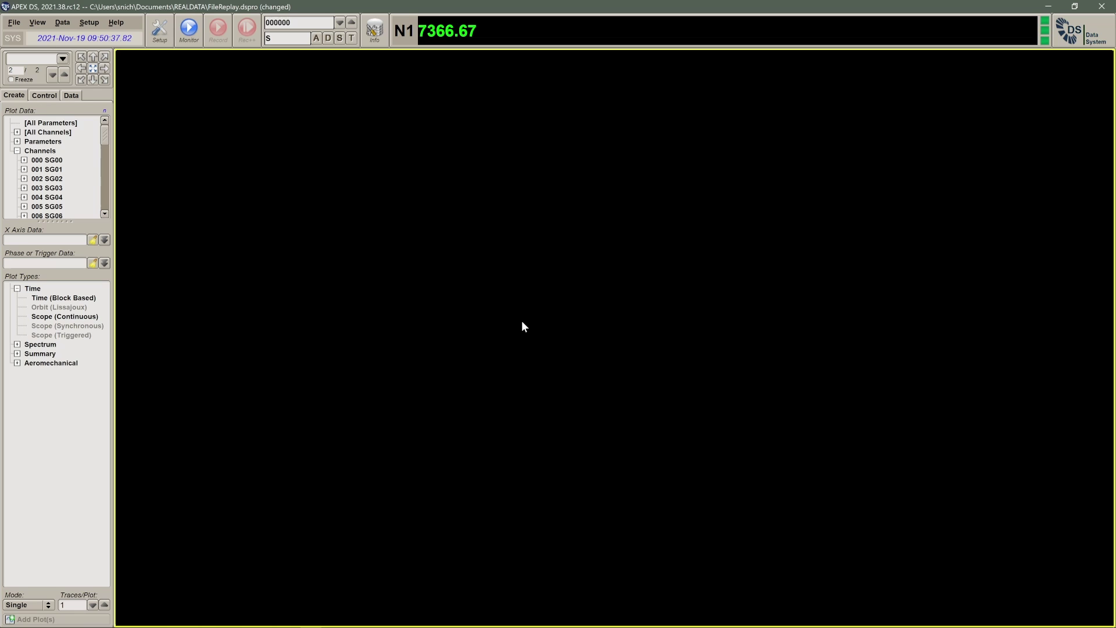
- Tick Enable Auto Raise in the Alarm Monitor under View > Alarms, then close it
{"action": "left_click", "coordinate": [36, 23]}
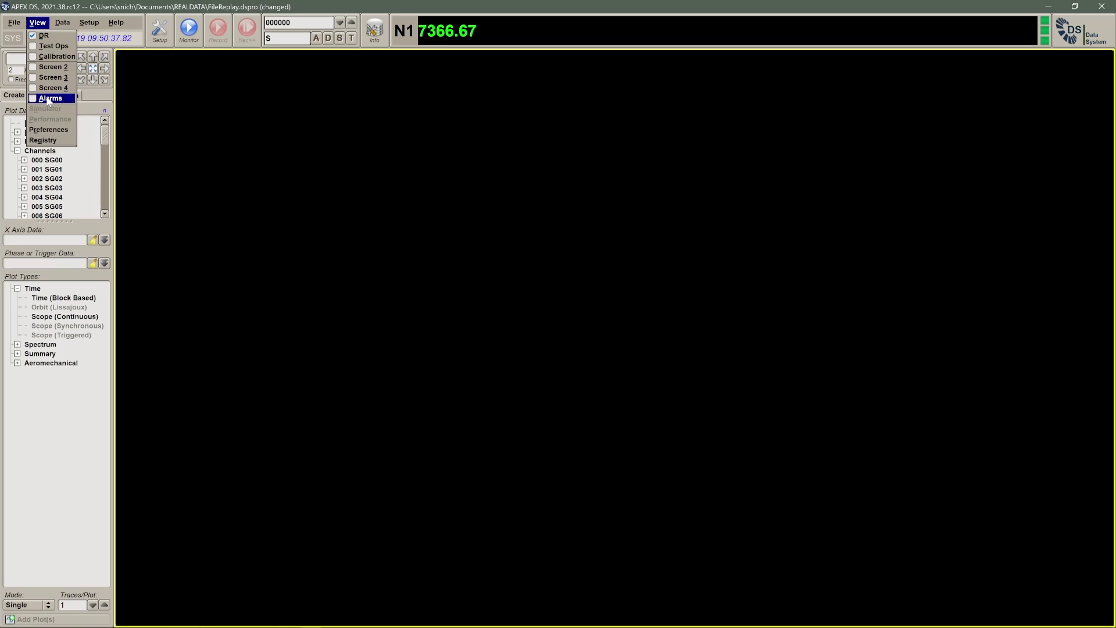
{"action": "left_click", "coordinate": [49, 98]}
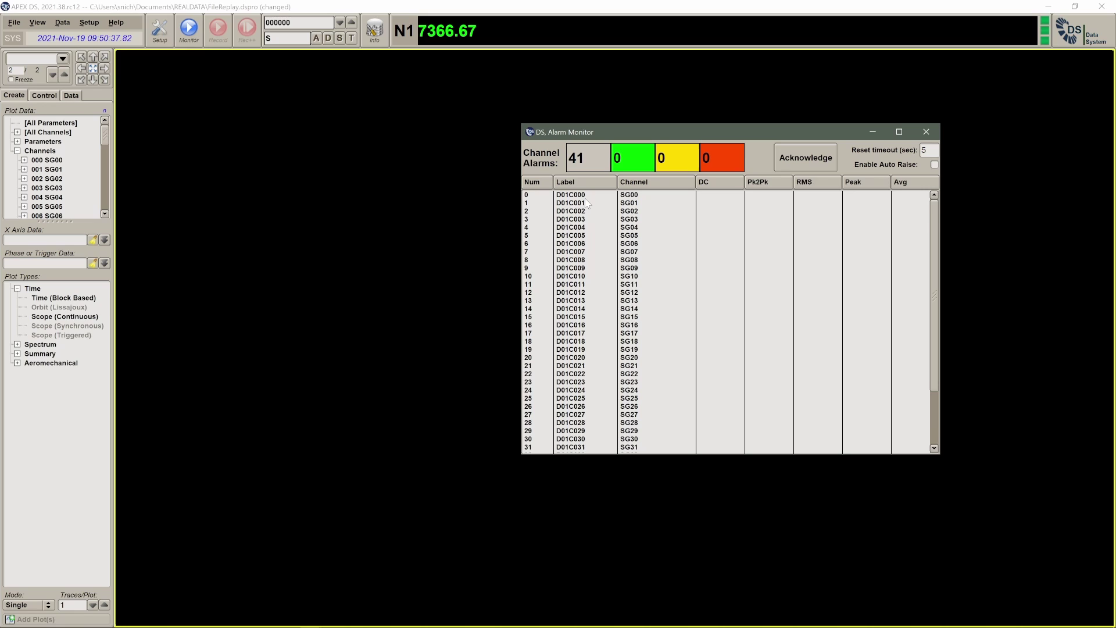
{"action": "left_click", "coordinate": [934, 164]}
{"action": "left_click", "coordinate": [926, 133]}
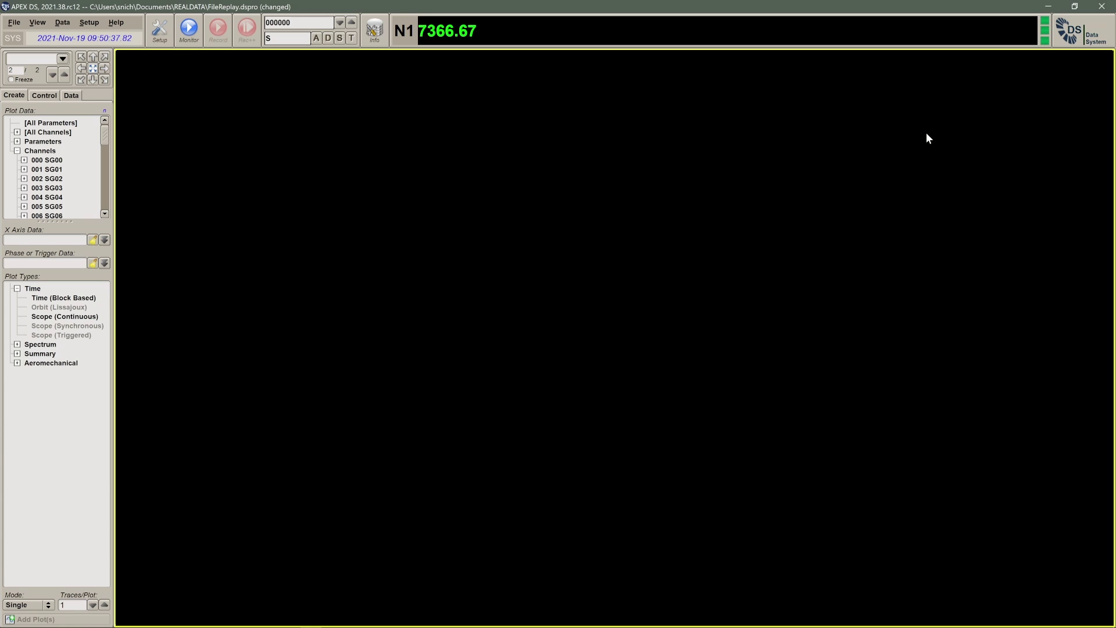
- Turn on Advanced Processing in the setup and select the channel rows down through SUM on the Advanced tab
{"action": "left_click", "coordinate": [156, 39]}
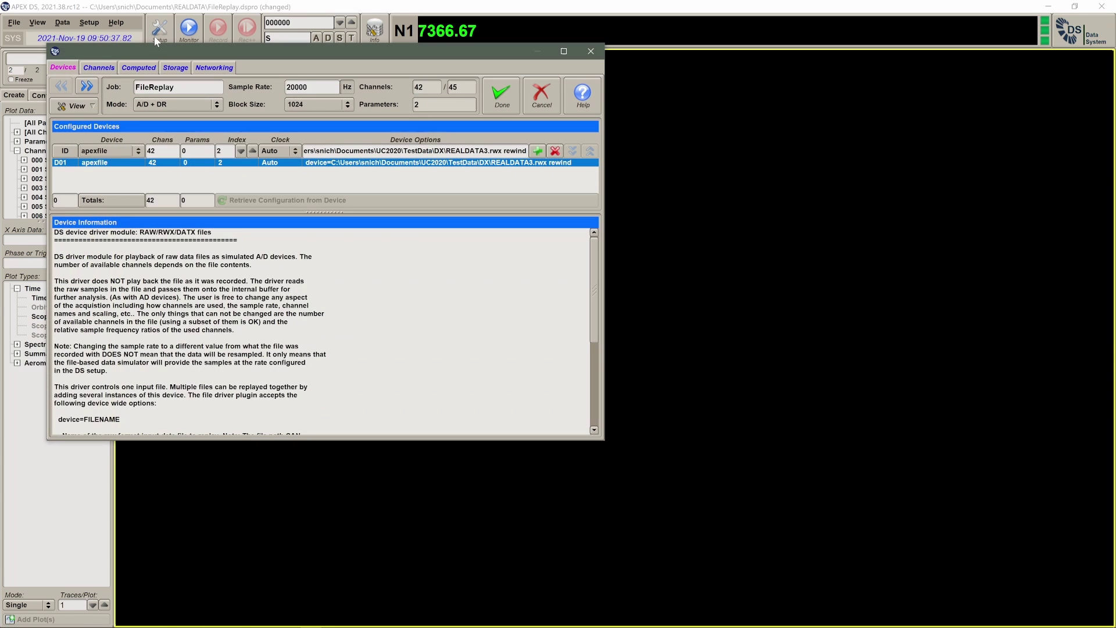
{"action": "left_click", "coordinate": [90, 108]}
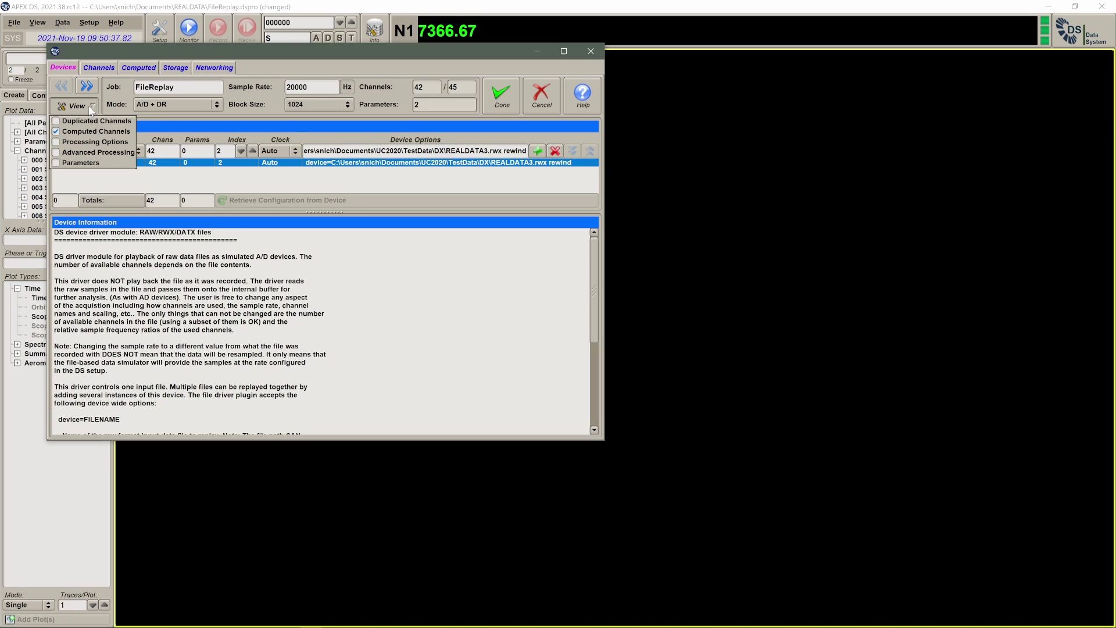
{"action": "left_click", "coordinate": [93, 153]}
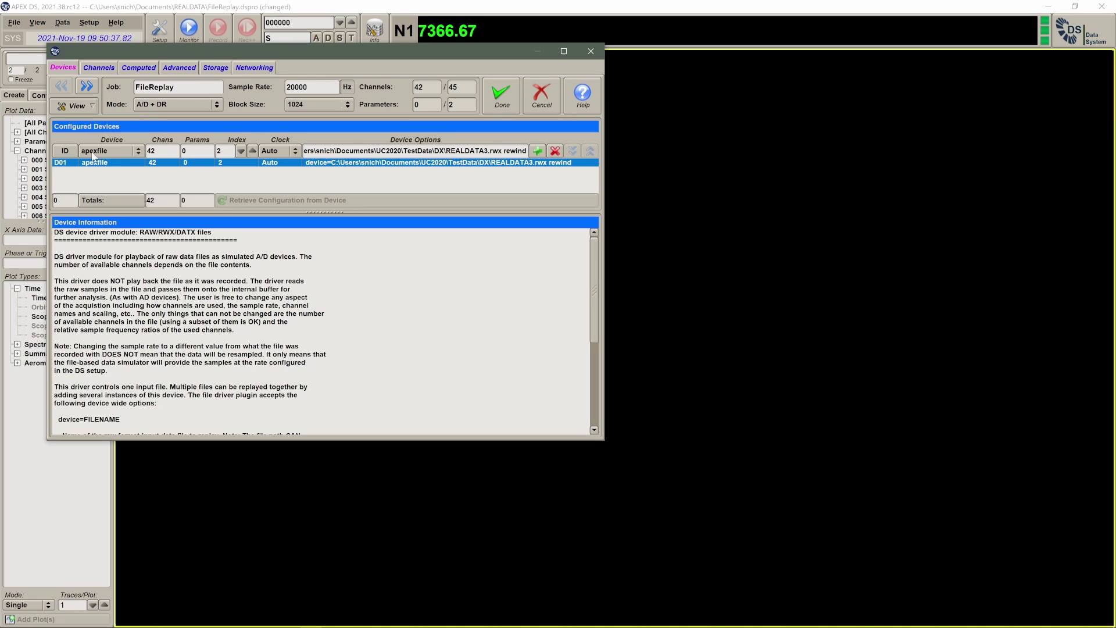
{"action": "left_click", "coordinate": [181, 69]}
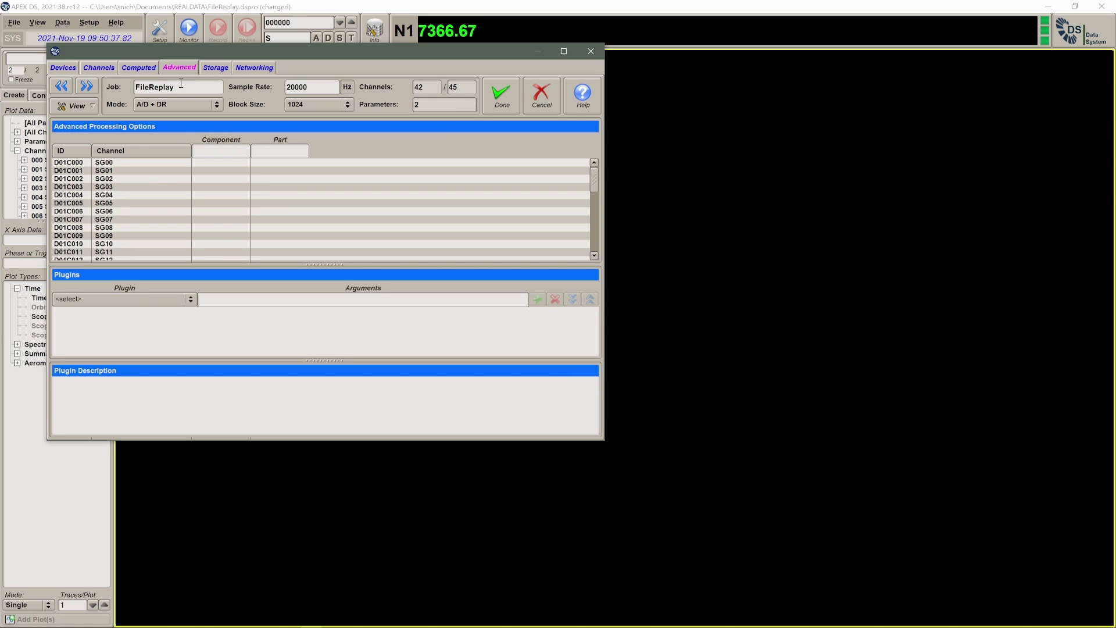
{"action": "left_click_drag", "start_coordinate": [172, 161], "coordinate": [181, 232]}
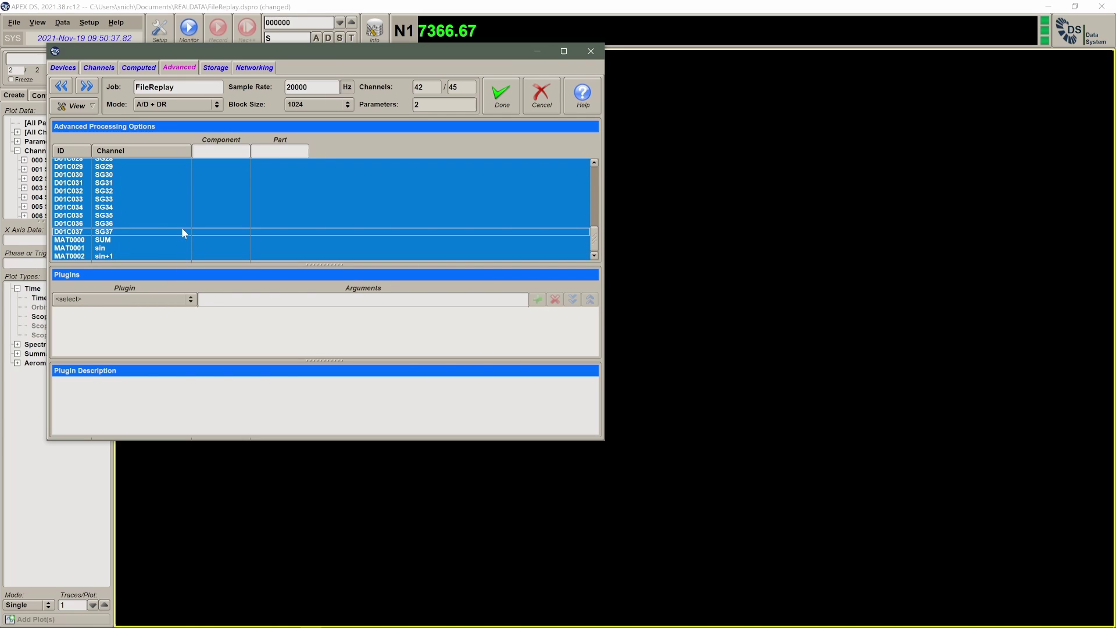
- Add a statlimit plugin with arguments Pk2Pk:2:0.5 to the selected channels and close the setup
{"action": "left_click", "coordinate": [169, 300]}
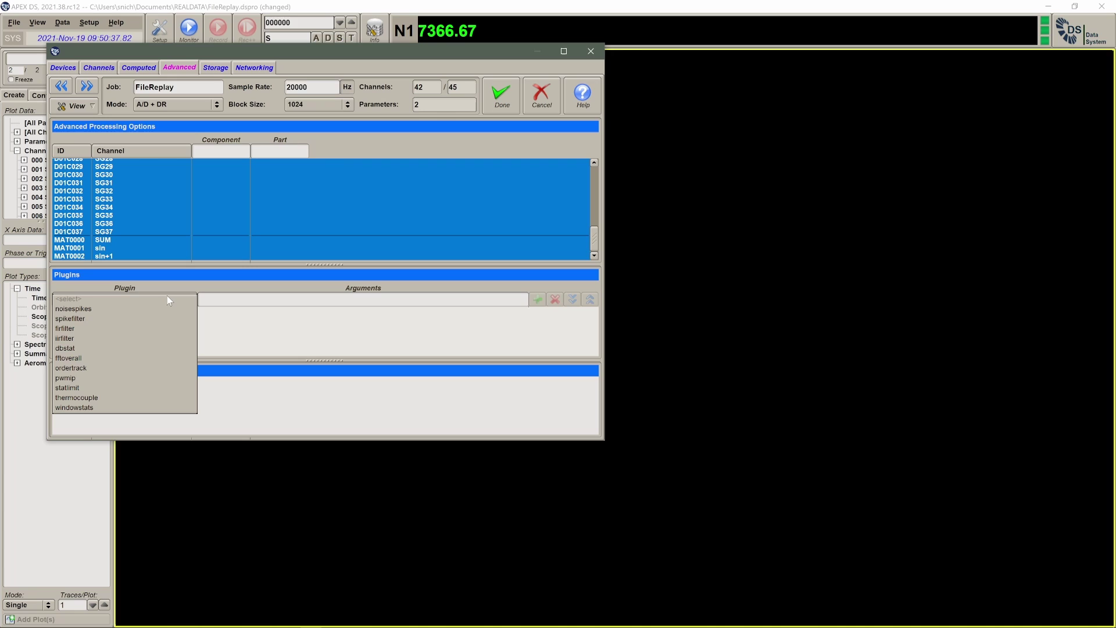
{"action": "left_click", "coordinate": [155, 389]}
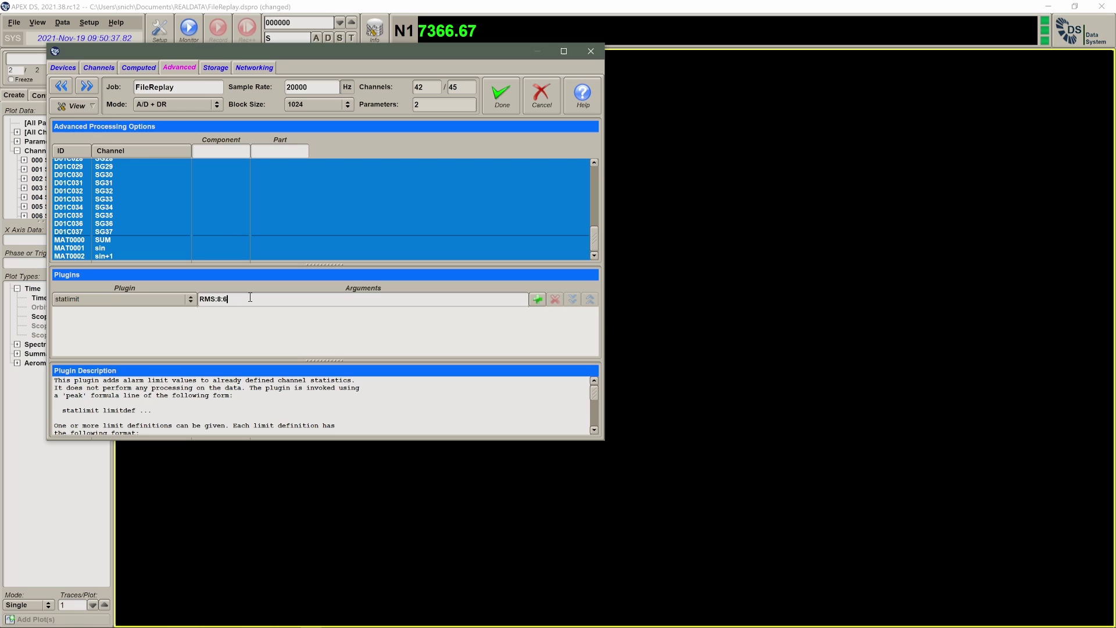
{"action": "double_click", "coordinate": [221, 300]}
{"action": "double_click", "coordinate": [255, 297]}
{"action": "left_click", "coordinate": [255, 297]}
{"action": "key", "text": "ctrl+a"}
{"action": "scroll", "coordinate": [202, 396], "scroll_direction": "down", "scroll_amount": 3}
{"action": "scroll", "coordinate": [203, 401], "scroll_direction": "down", "scroll_amount": 1}
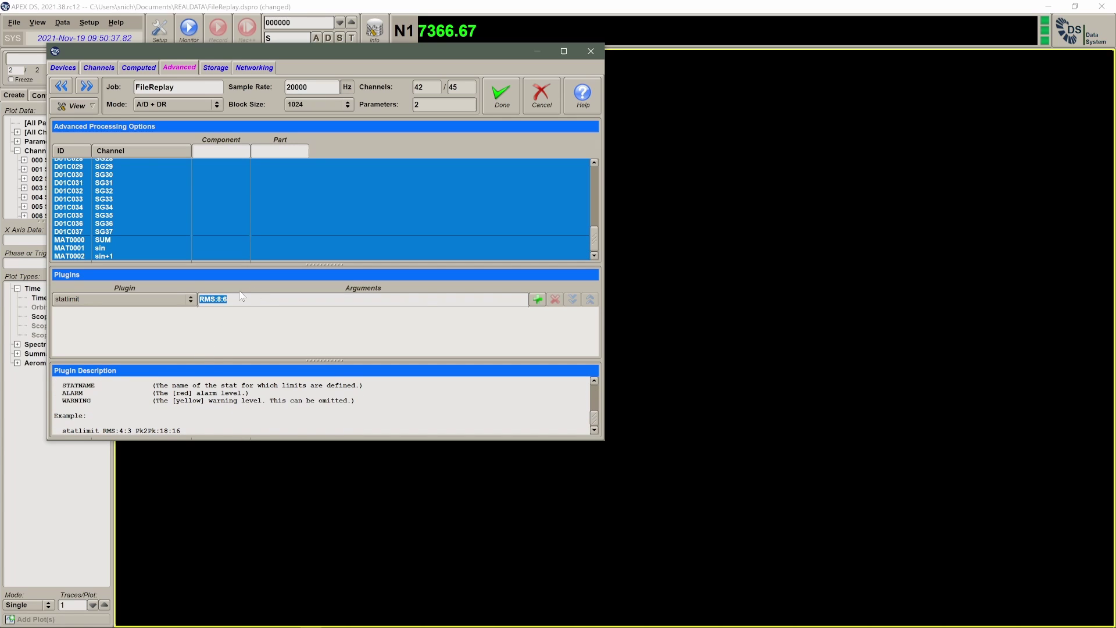
{"action": "type", "text": "Pk2Pk:2:0.5"}
{"action": "left_click", "coordinate": [537, 299]}
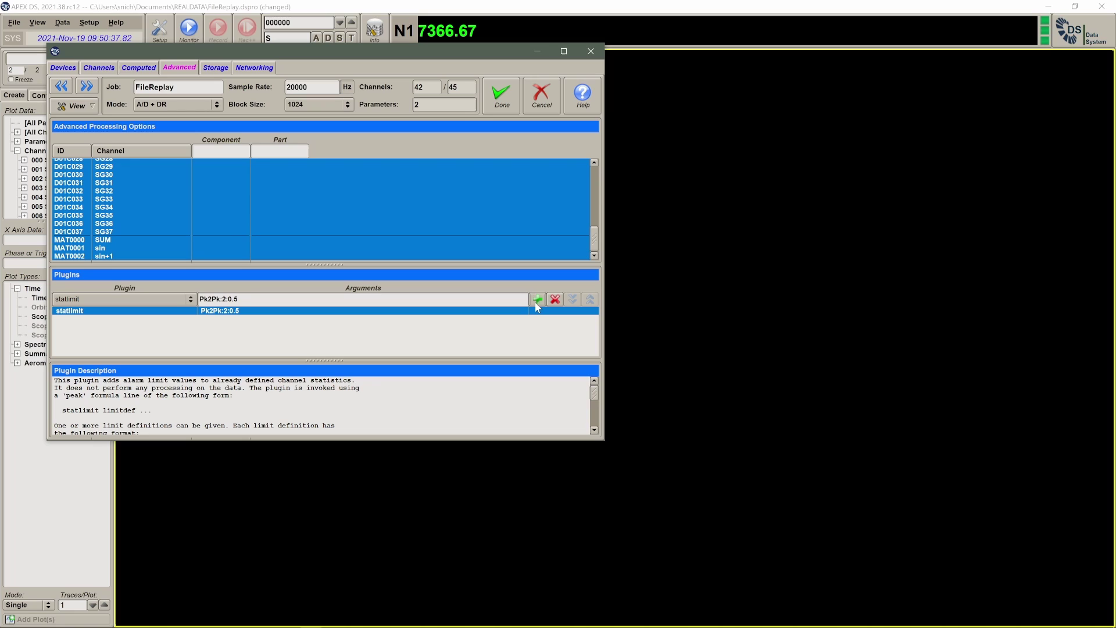
{"action": "left_click", "coordinate": [493, 98]}
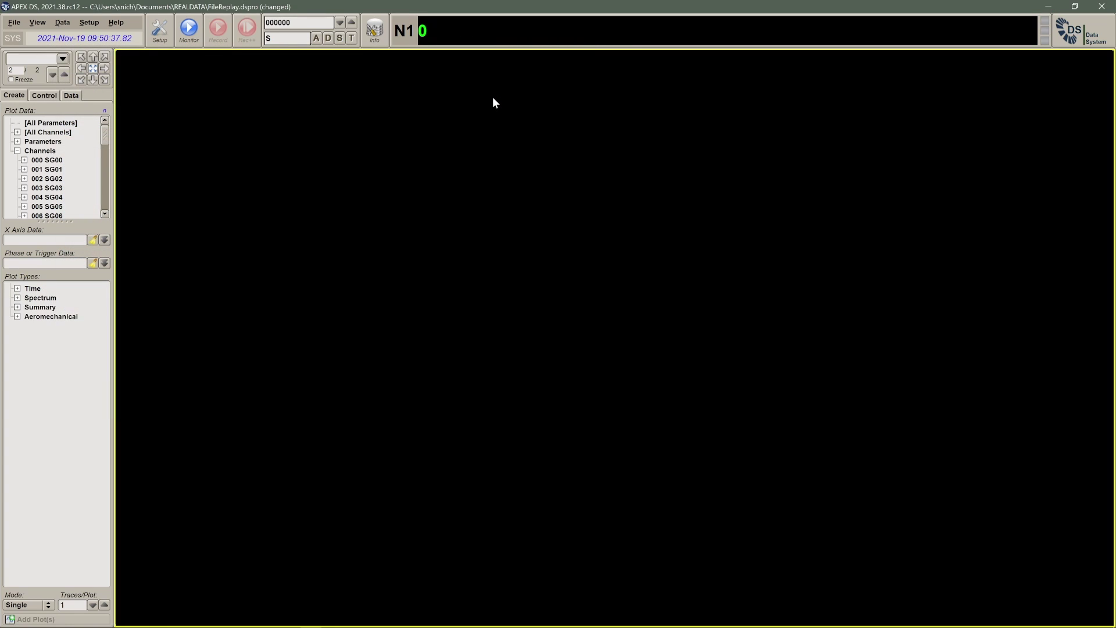
- Start live monitoring, then select the Reset timeout and acknowledge the channel alarms in the Alarm Monitor
{"action": "left_click", "coordinate": [189, 28]}
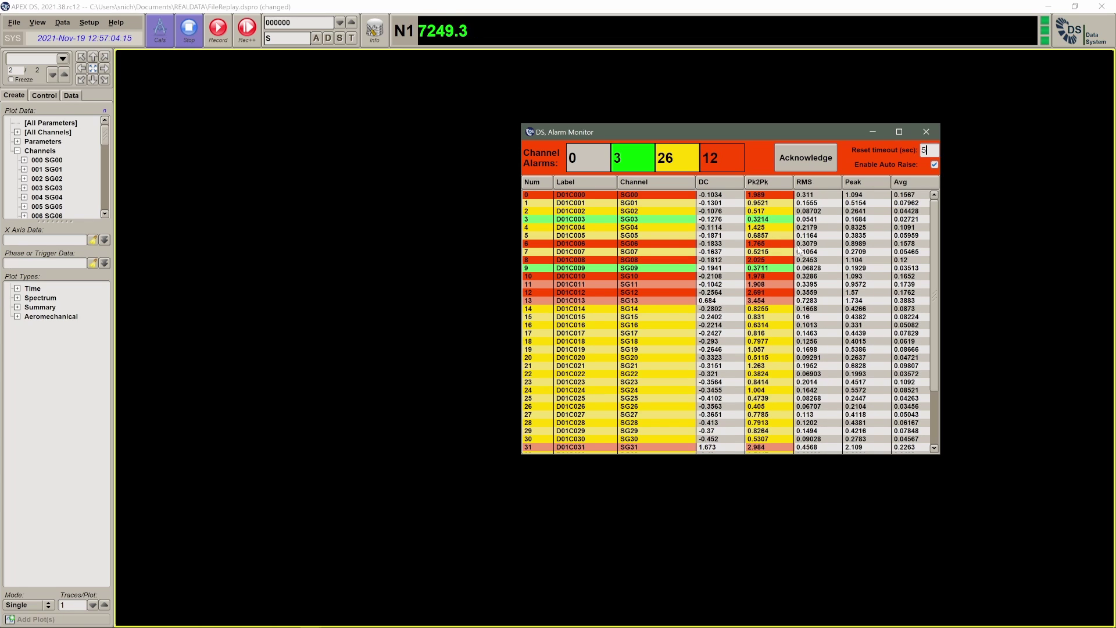
{"action": "double_click", "coordinate": [920, 153]}
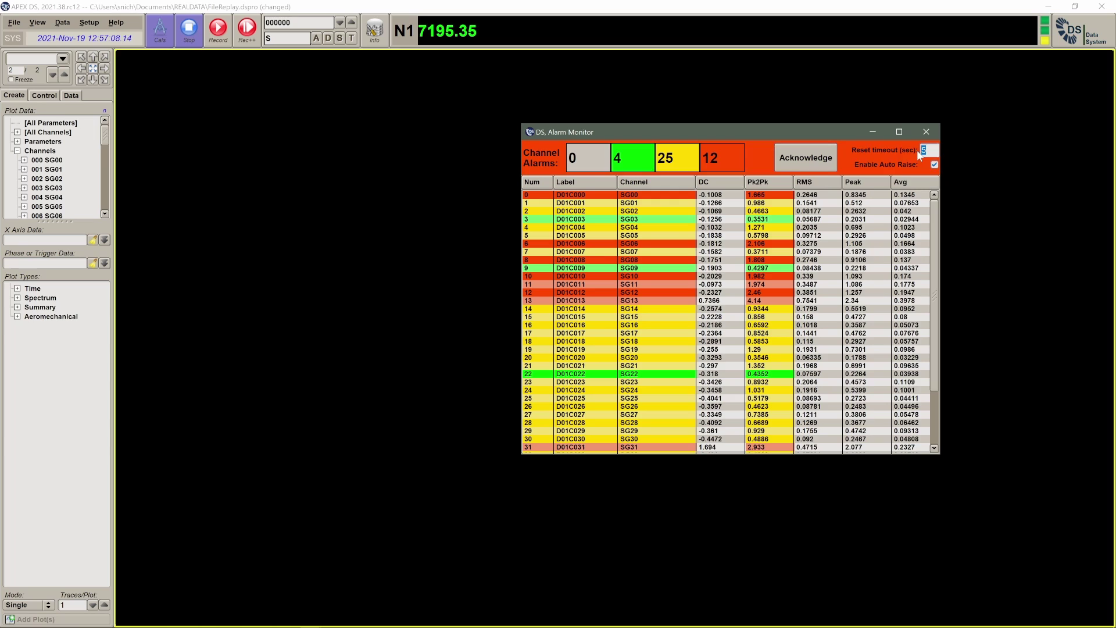
{"action": "left_click", "coordinate": [818, 159]}
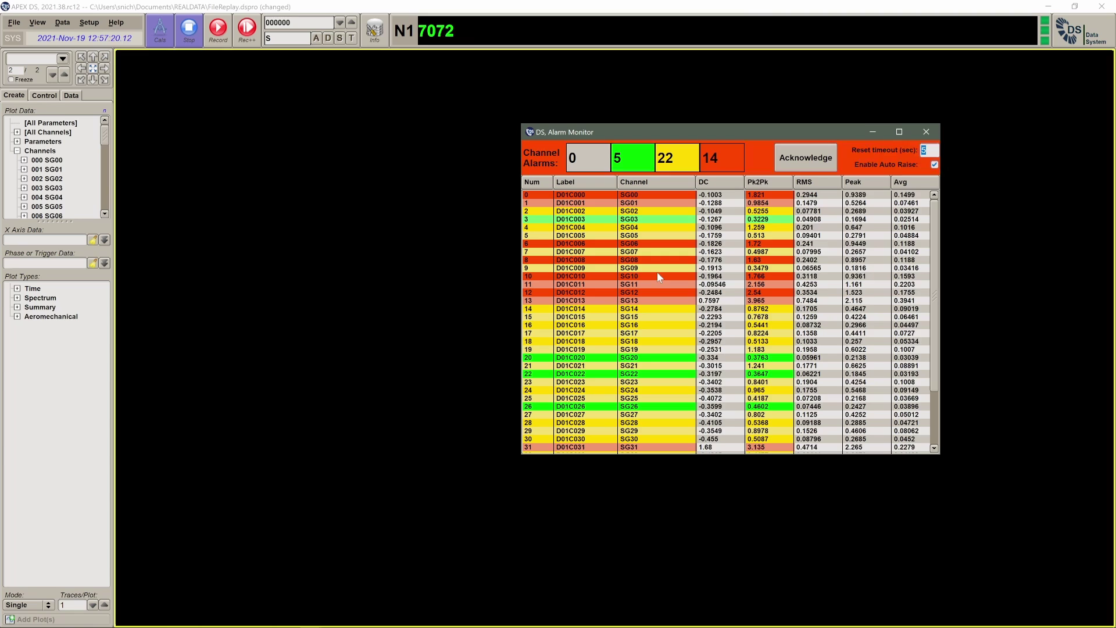
{"action": "left_click", "coordinate": [47, 25]}
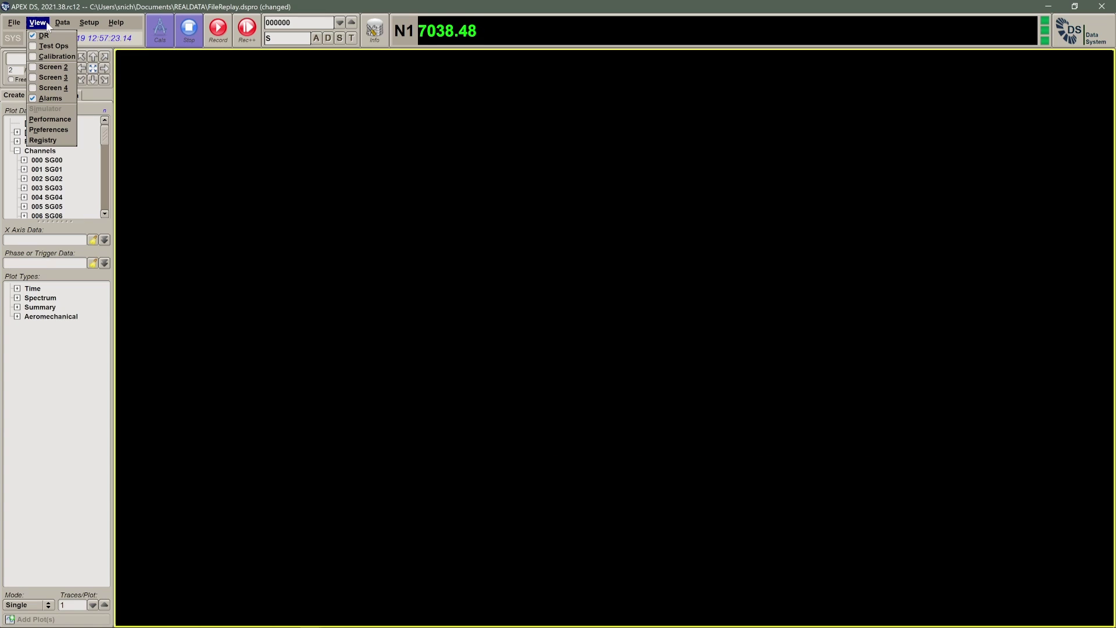
- Open Preferences and select the 5-second Alarm Reset field on the Plot colors tab
{"action": "left_click", "coordinate": [58, 130]}
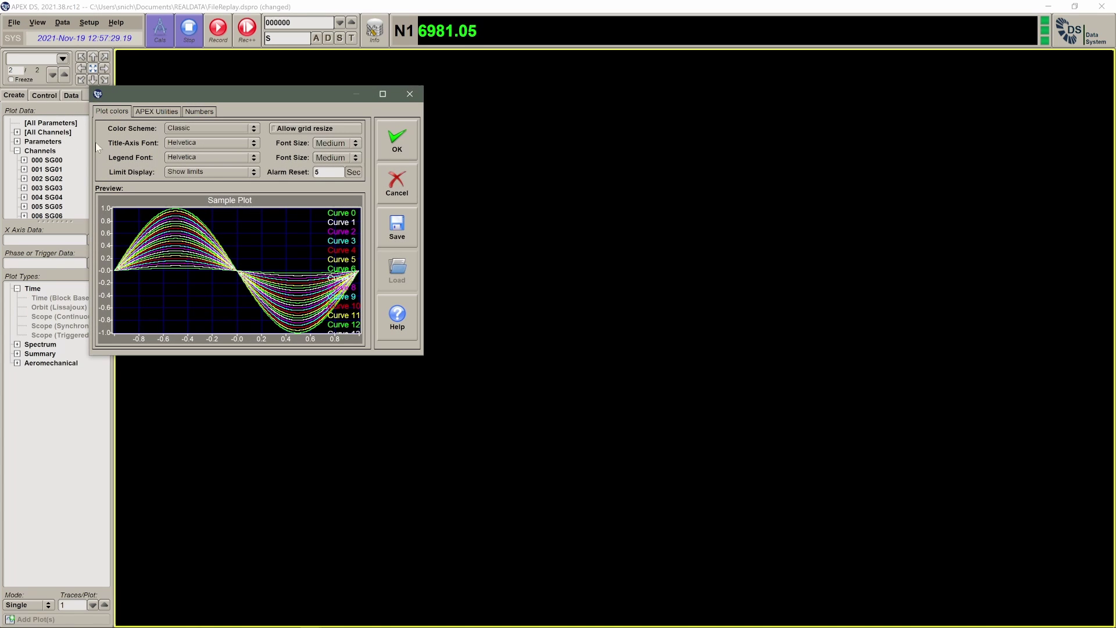
{"action": "double_click", "coordinate": [316, 173]}
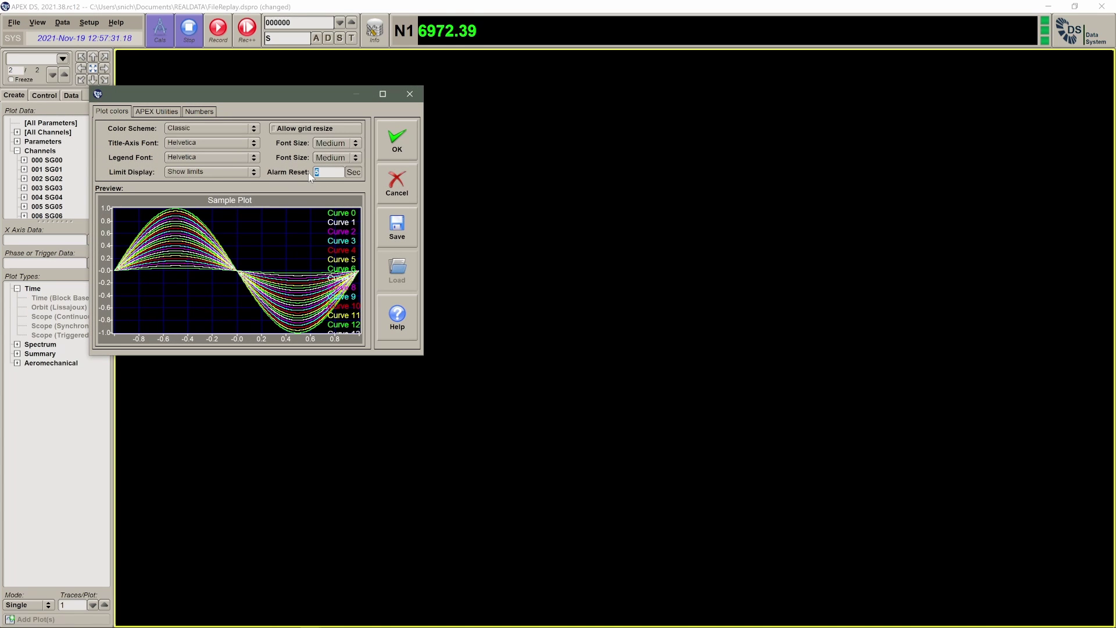